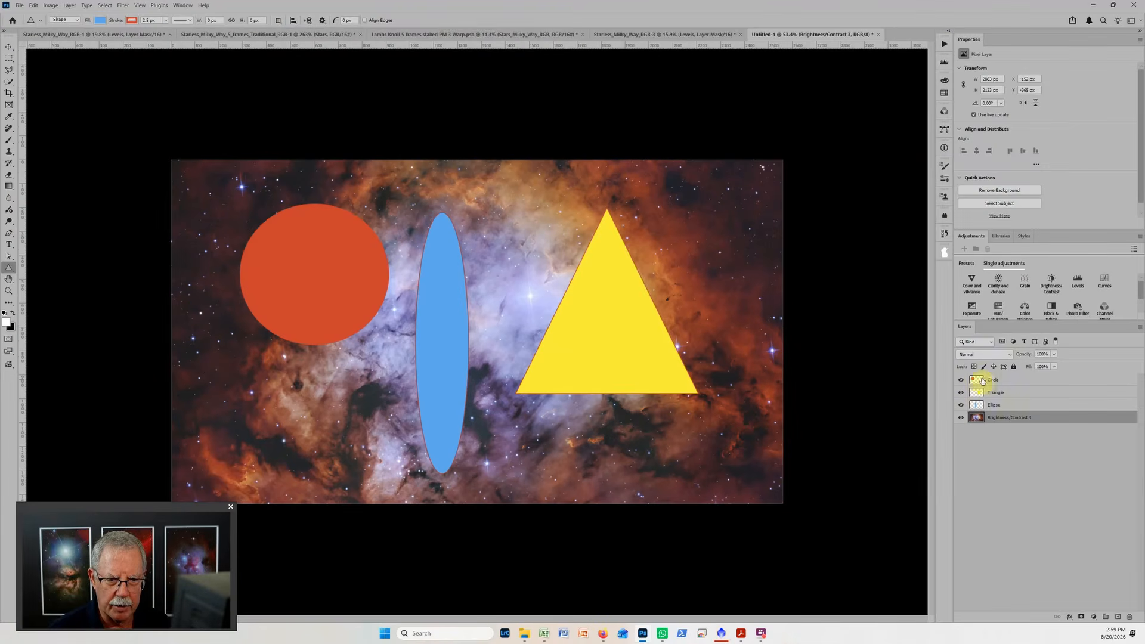
Hide and reshow the Brightness/Contrast 3 image layer, and move it above the Ellipse layer and back to the stack's bottom.
{"action": "left_click", "coordinate": [962, 420]}
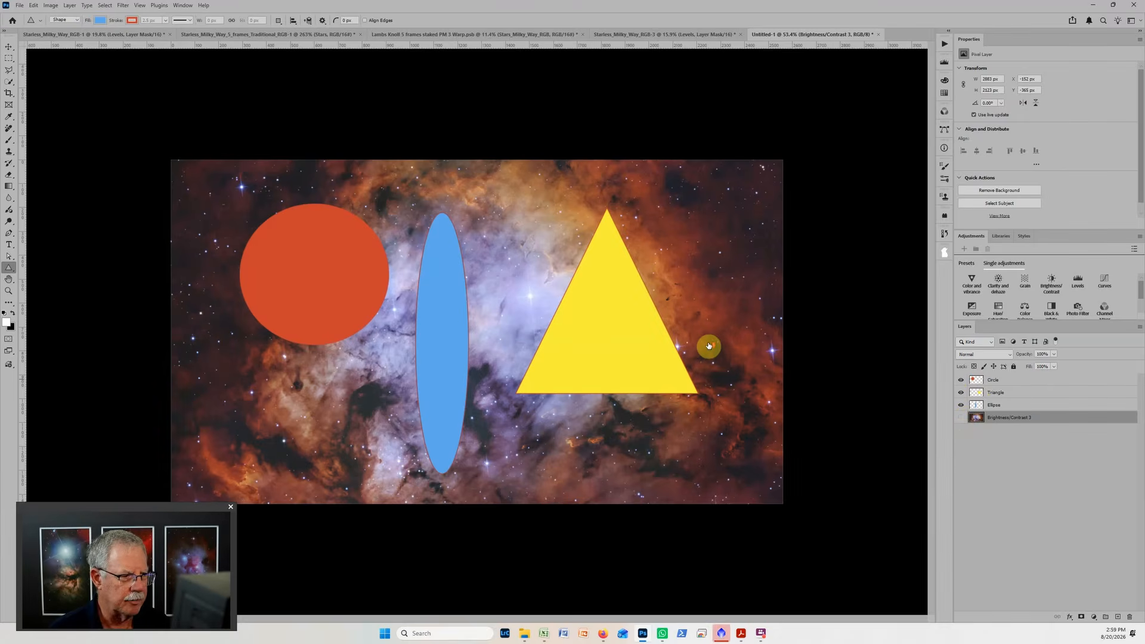
{"action": "scroll", "coordinate": [695, 263], "scroll_direction": "up", "scroll_amount": 1}
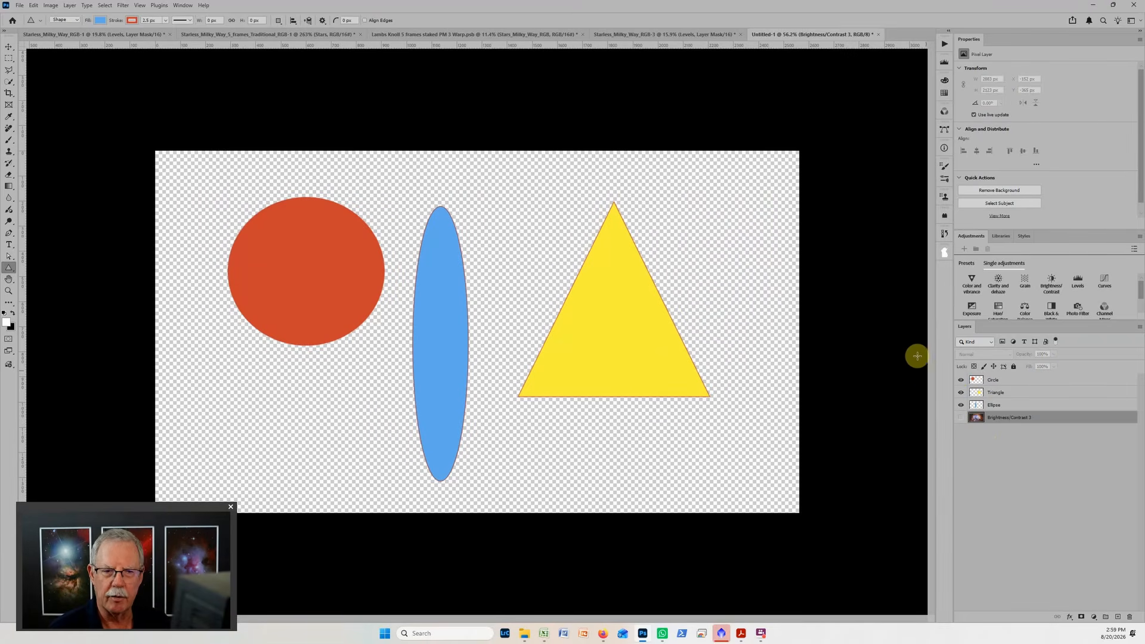
{"action": "left_click", "coordinate": [961, 419]}
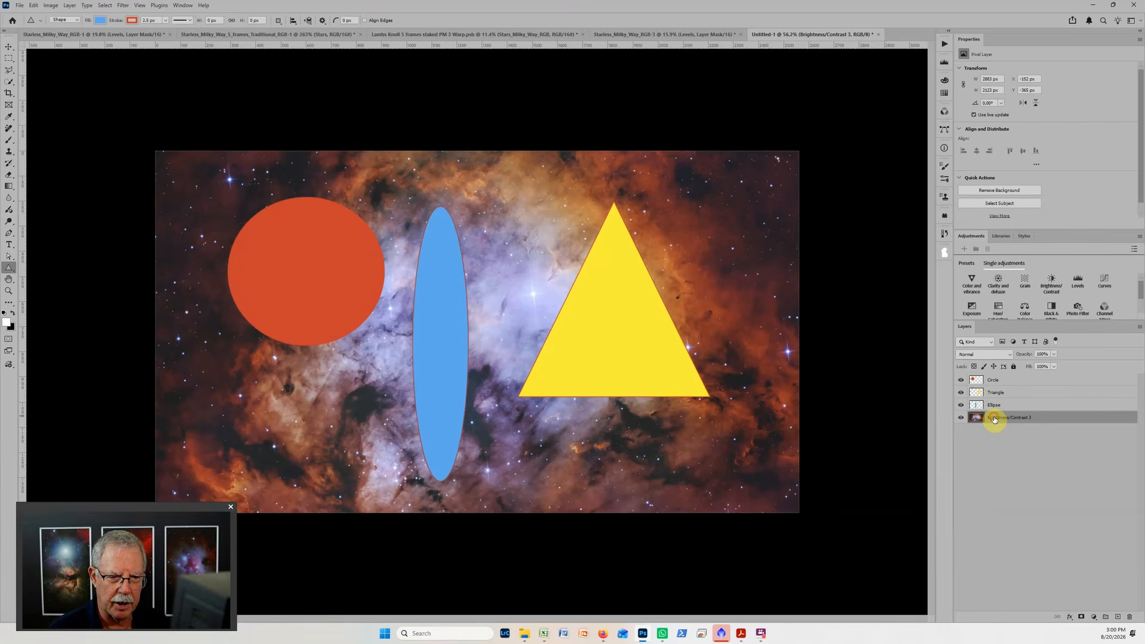
{"action": "left_click_drag", "start_coordinate": [994, 419], "coordinate": [995, 402]}
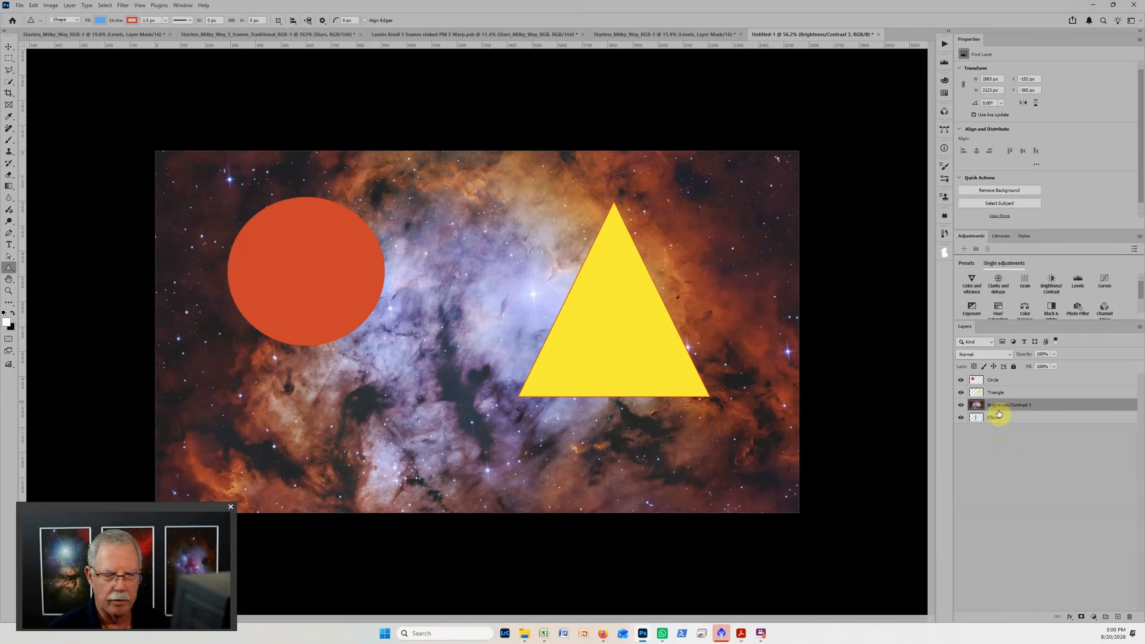
{"action": "left_click_drag", "start_coordinate": [1009, 403], "coordinate": [1010, 425]}
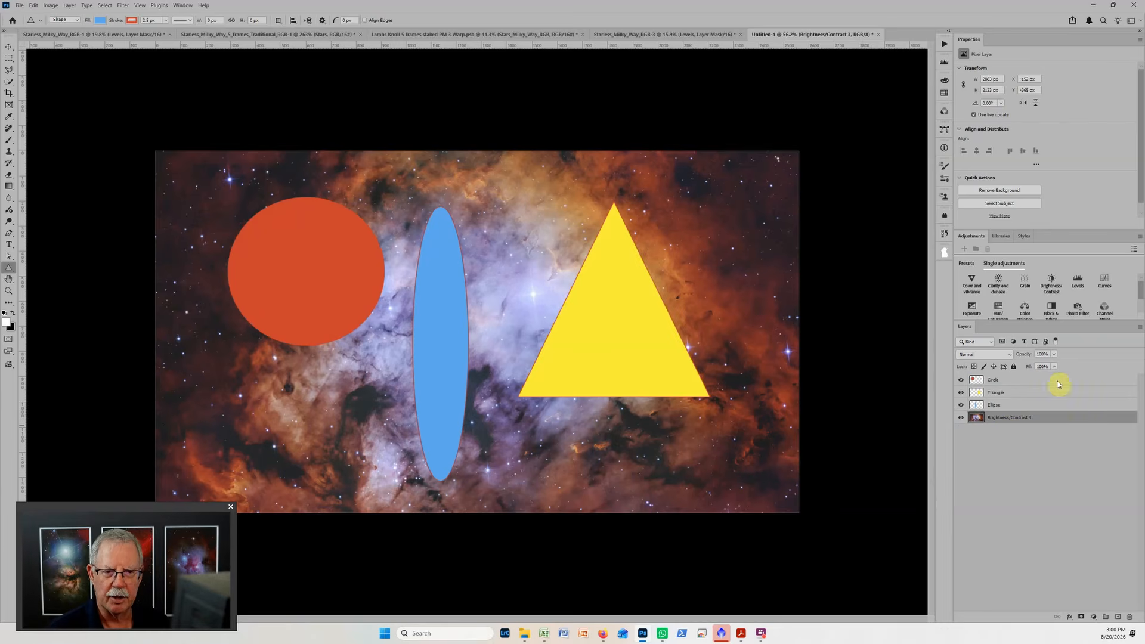
Add a Levels adjustment directly above the Brightness/Contrast 3 image layer and set its midtone value to 0.97.
{"action": "left_click", "coordinate": [1078, 280]}
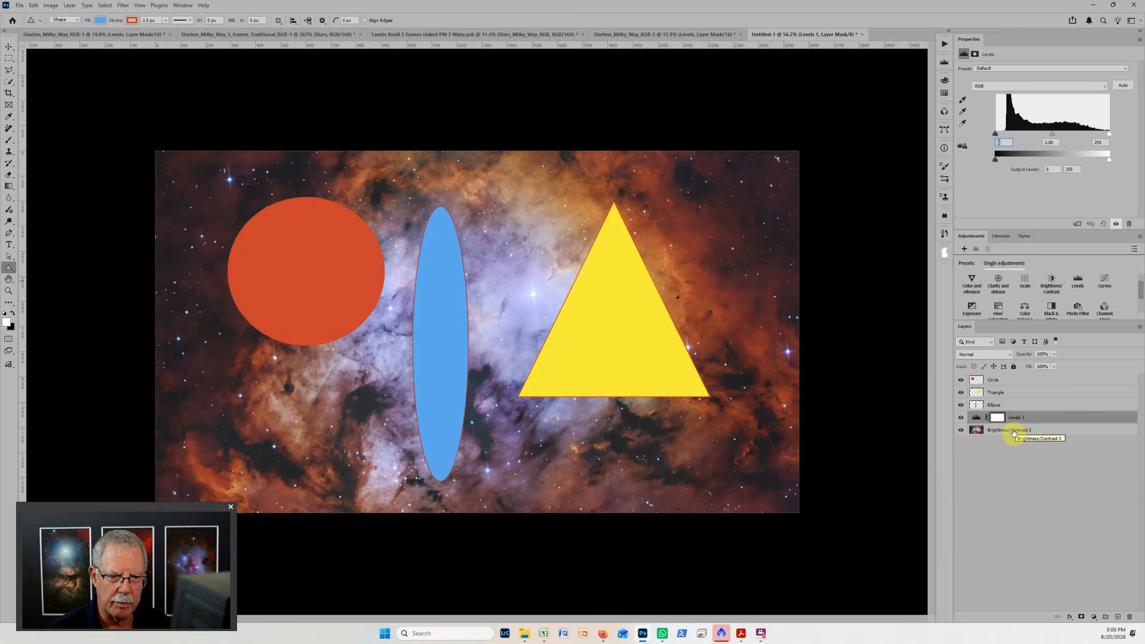
{"action": "left_click", "coordinate": [1011, 432]}
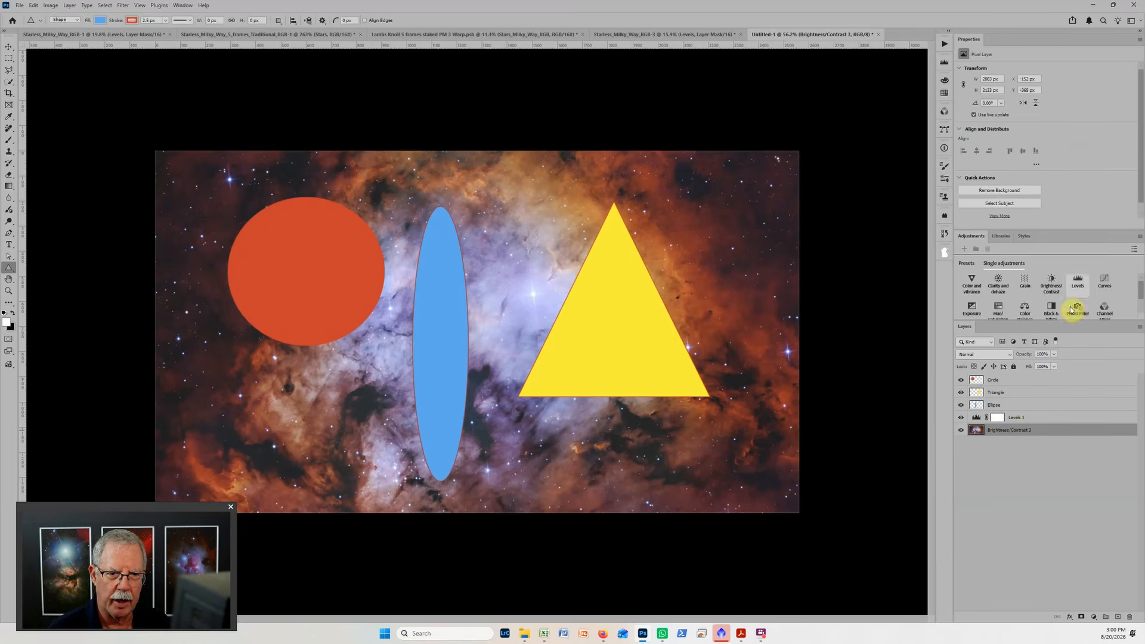
{"action": "left_click", "coordinate": [1024, 420]}
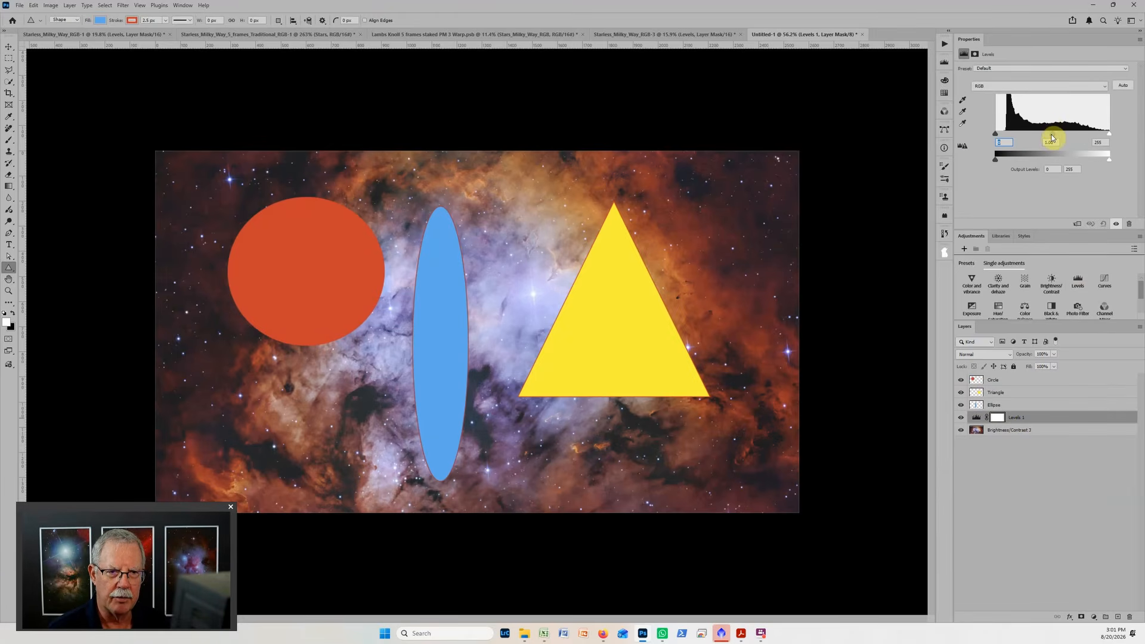
{"action": "mouse_move", "coordinate": [1052, 137]}
{"action": "left_mouse_down"}
{"action": "mouse_move", "coordinate": [1098, 133]}
{"action": "mouse_move", "coordinate": [1041, 133]}
{"action": "left_mouse_up"}
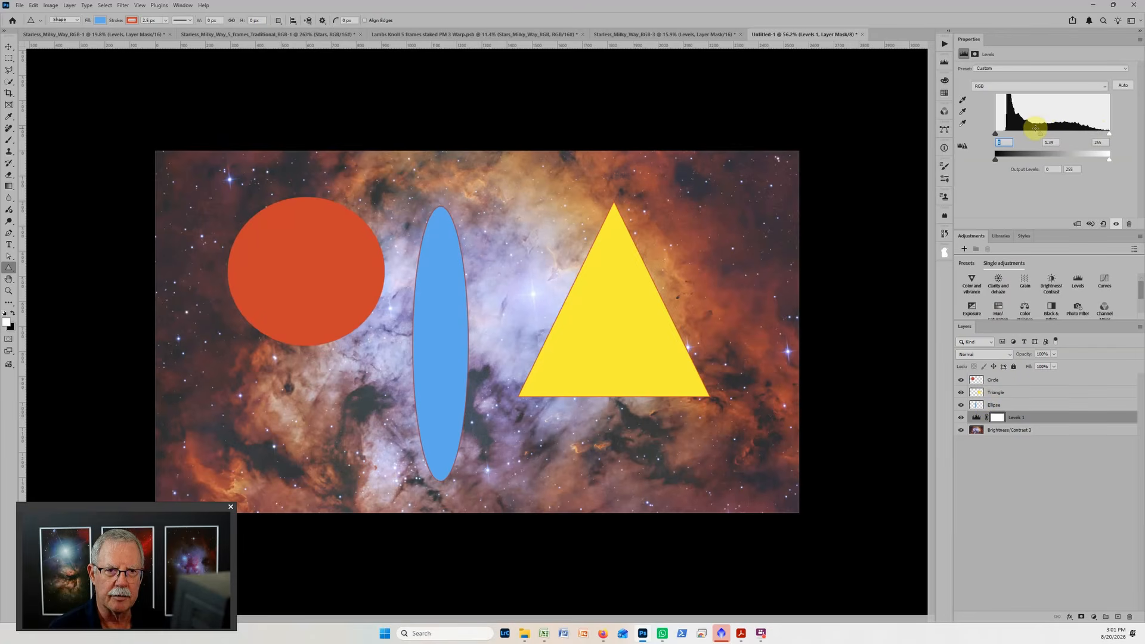
{"action": "left_click_drag", "start_coordinate": [1041, 136], "coordinate": [1051, 134]}
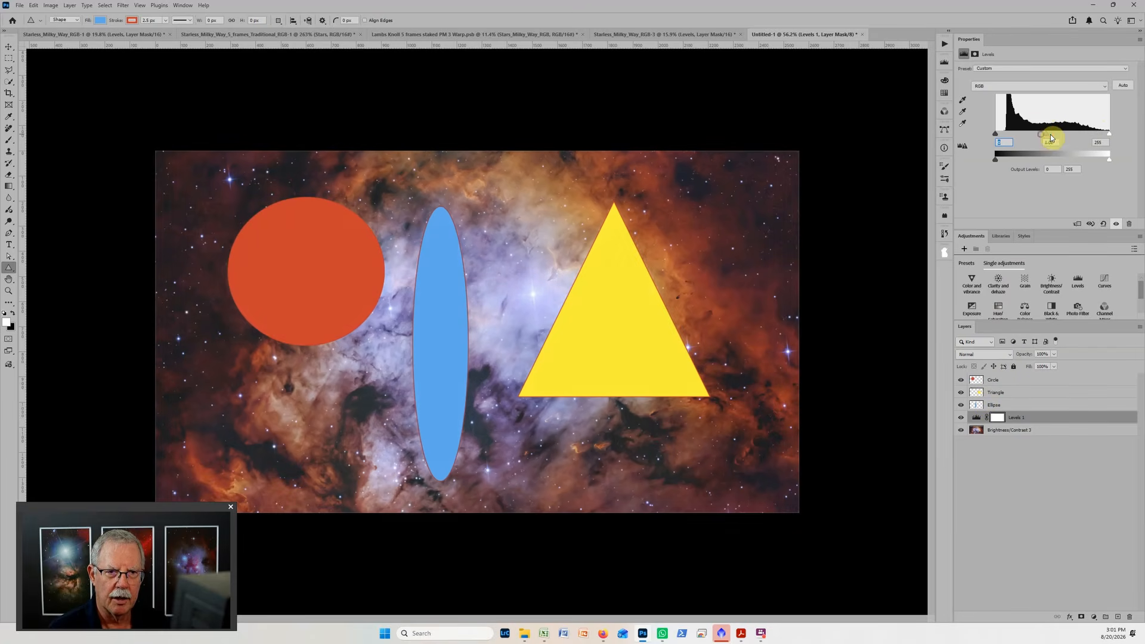
Move the Levels 1 layer above the Ellipse layer and darken its midtones slightly.
{"action": "left_click", "coordinate": [1032, 420]}
{"action": "left_click_drag", "start_coordinate": [1031, 419], "coordinate": [1033, 401]}
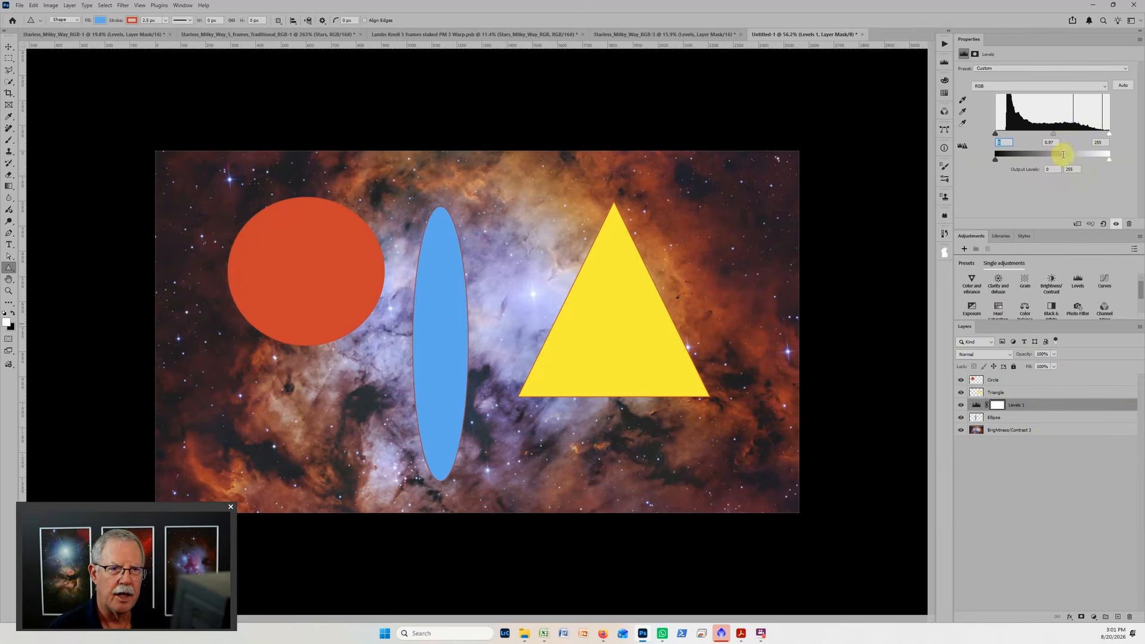
{"action": "mouse_move", "coordinate": [1052, 139]}
{"action": "left_mouse_down"}
{"action": "mouse_move", "coordinate": [1101, 137]}
{"action": "mouse_move", "coordinate": [1056, 143]}
{"action": "left_mouse_up"}
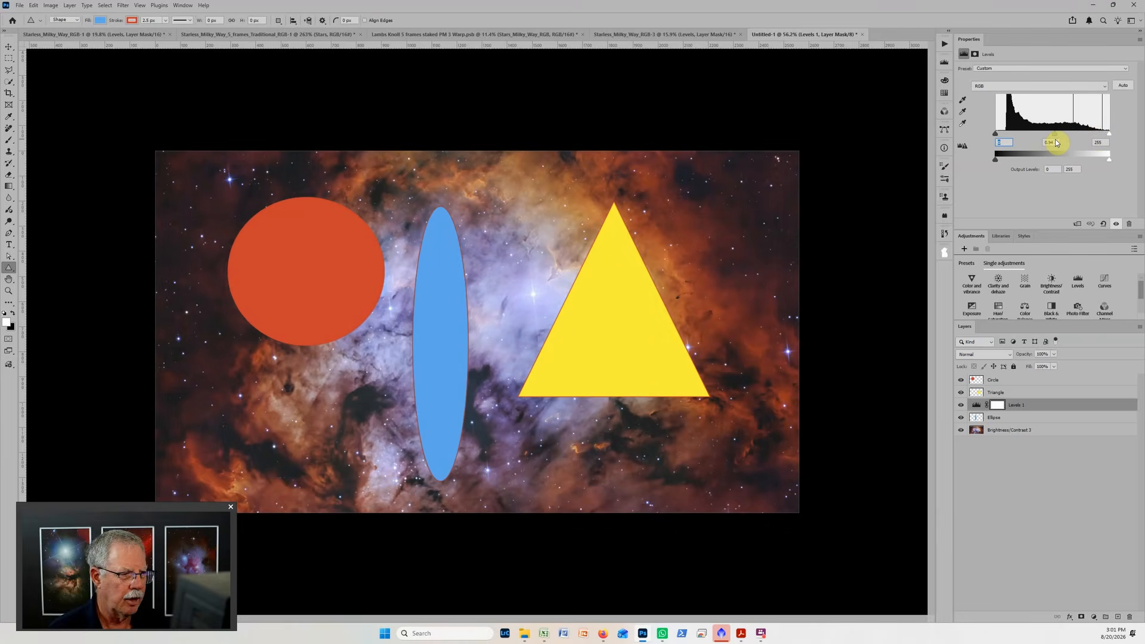
Move the Levels 1 layer to the top of the layer stack and set its midtone value to 1.13.
{"action": "left_click_drag", "start_coordinate": [1016, 404], "coordinate": [1040, 365]}
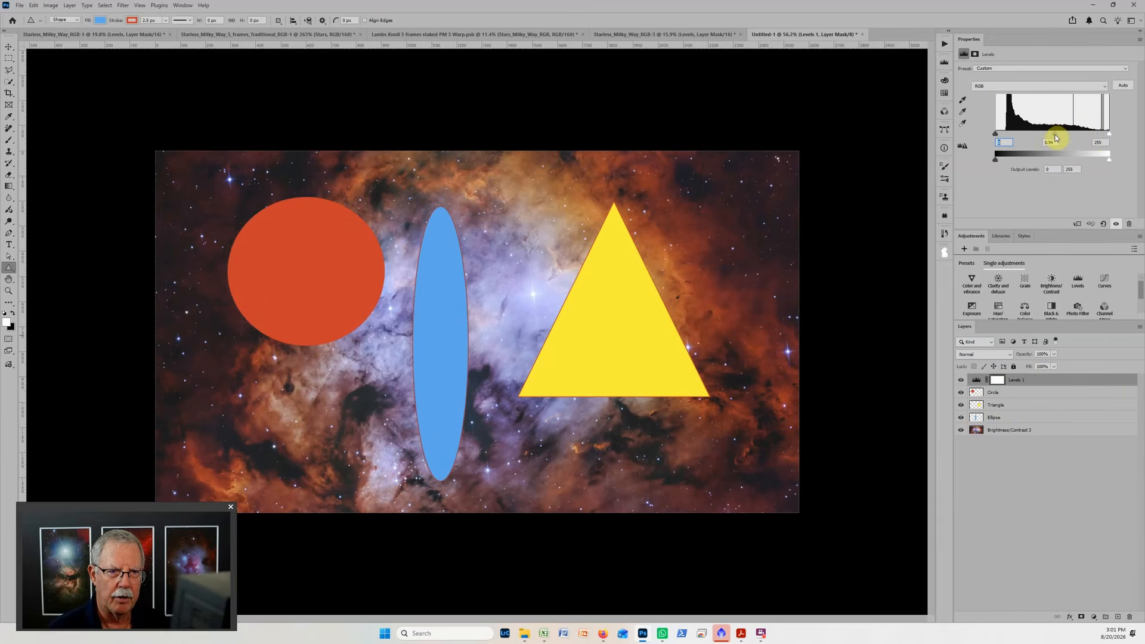
{"action": "mouse_move", "coordinate": [1057, 138]}
{"action": "left_mouse_down"}
{"action": "mouse_move", "coordinate": [1086, 141]}
{"action": "mouse_move", "coordinate": [1042, 142]}
{"action": "mouse_move", "coordinate": [1093, 143]}
{"action": "mouse_move", "coordinate": [1049, 145]}
{"action": "left_mouse_up"}
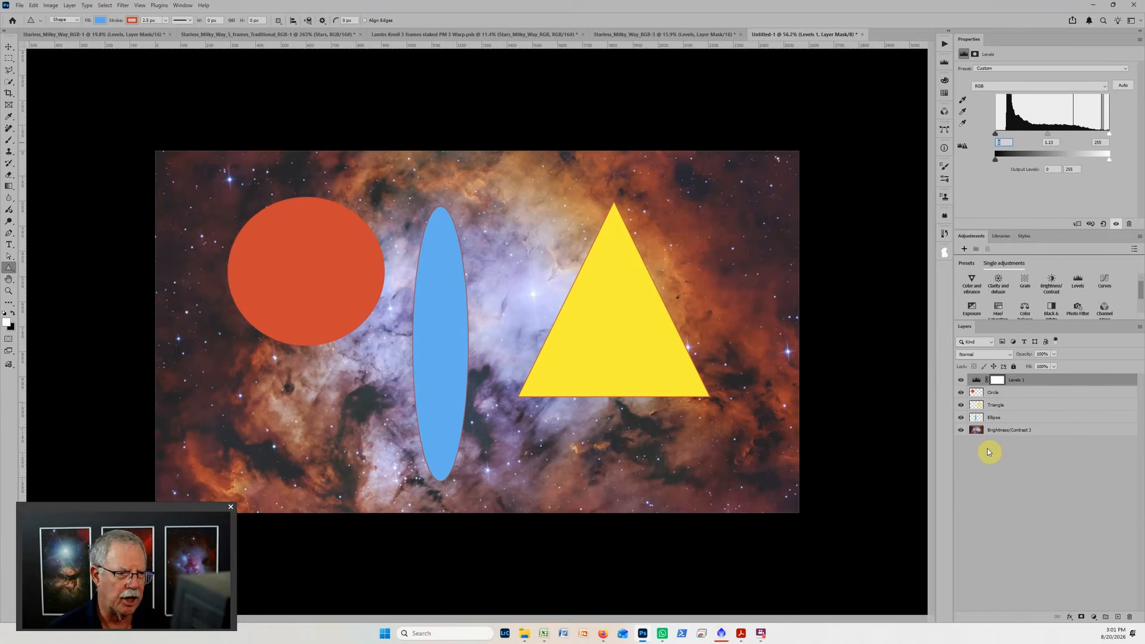
Put the Circle layer into its own group and set the group's blend mode to Screen.
{"action": "left_click", "coordinate": [1010, 394]}
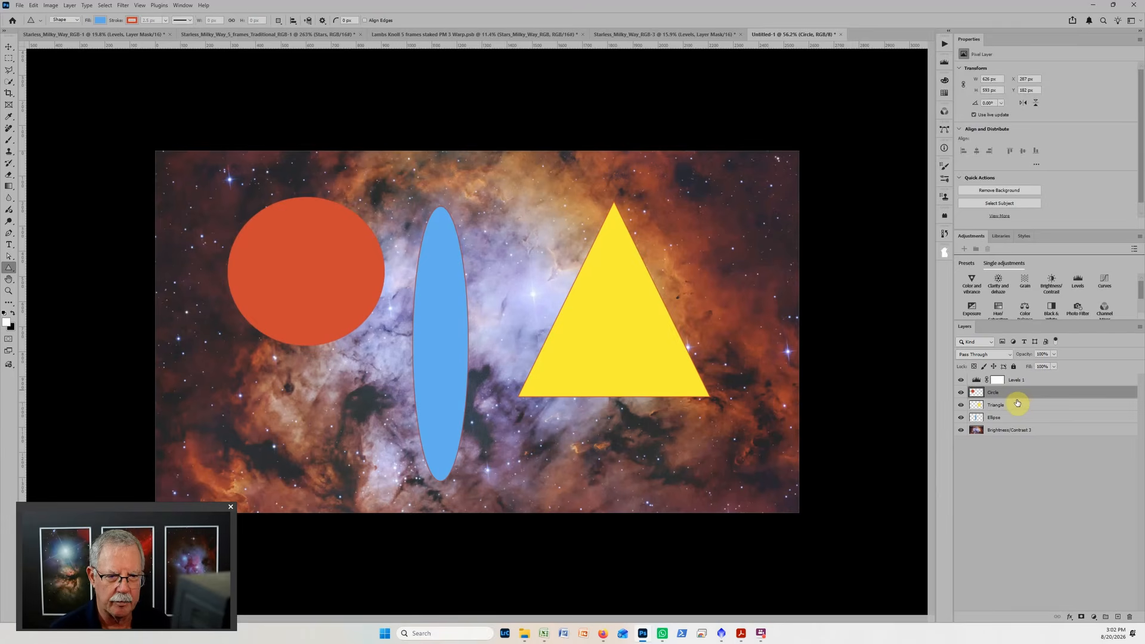
{"action": "key", "text": "ctrl+g"}
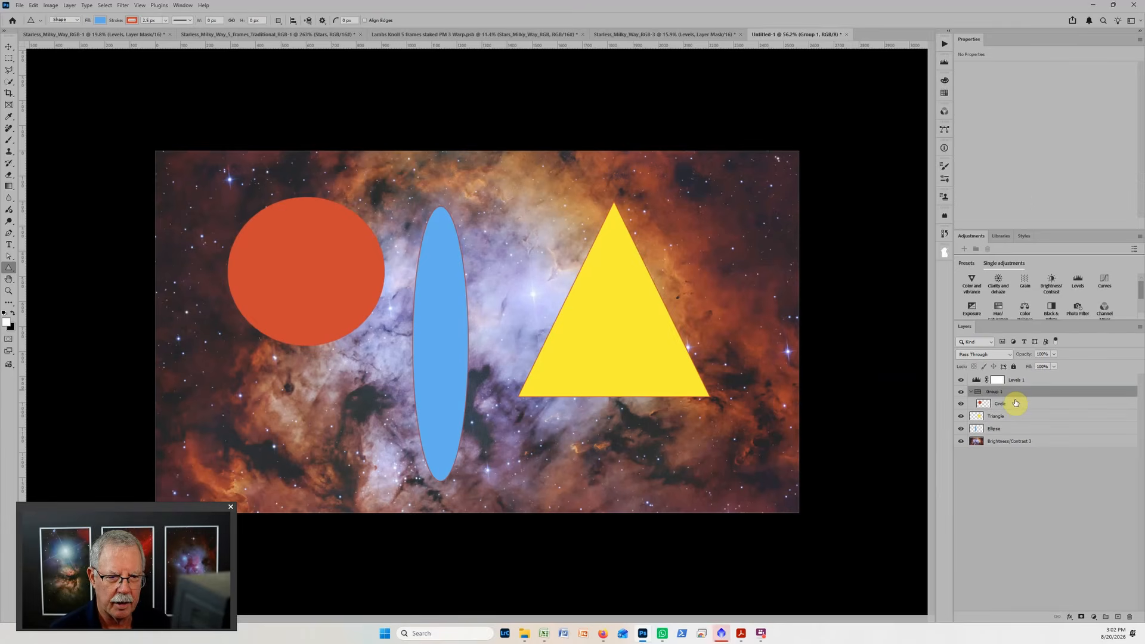
{"action": "left_click", "coordinate": [987, 355]}
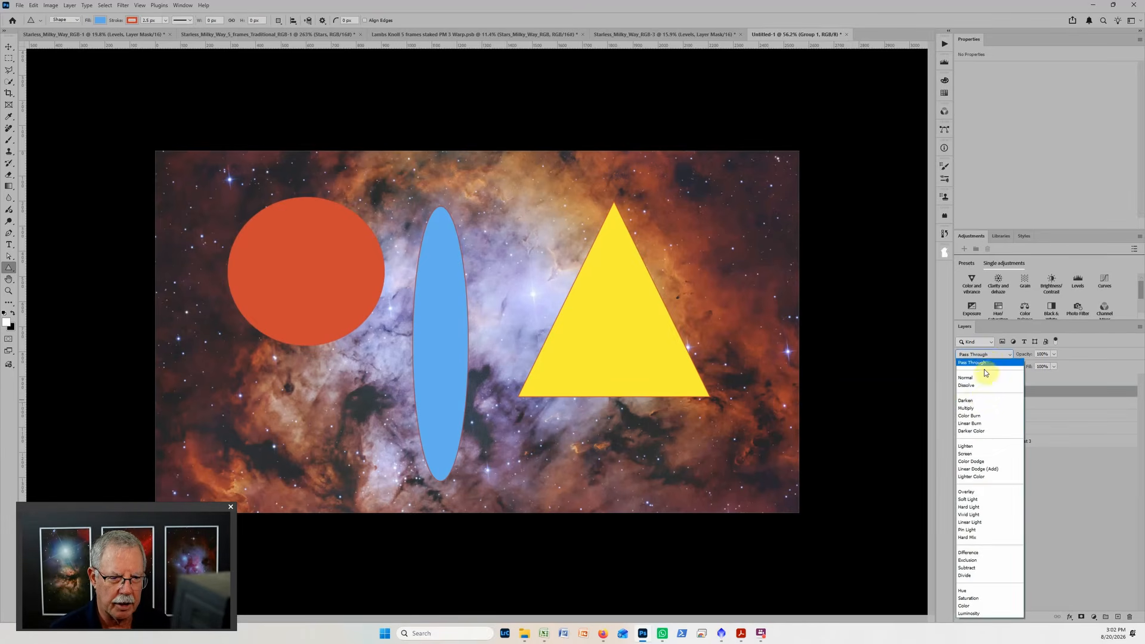
{"action": "left_click", "coordinate": [965, 455]}
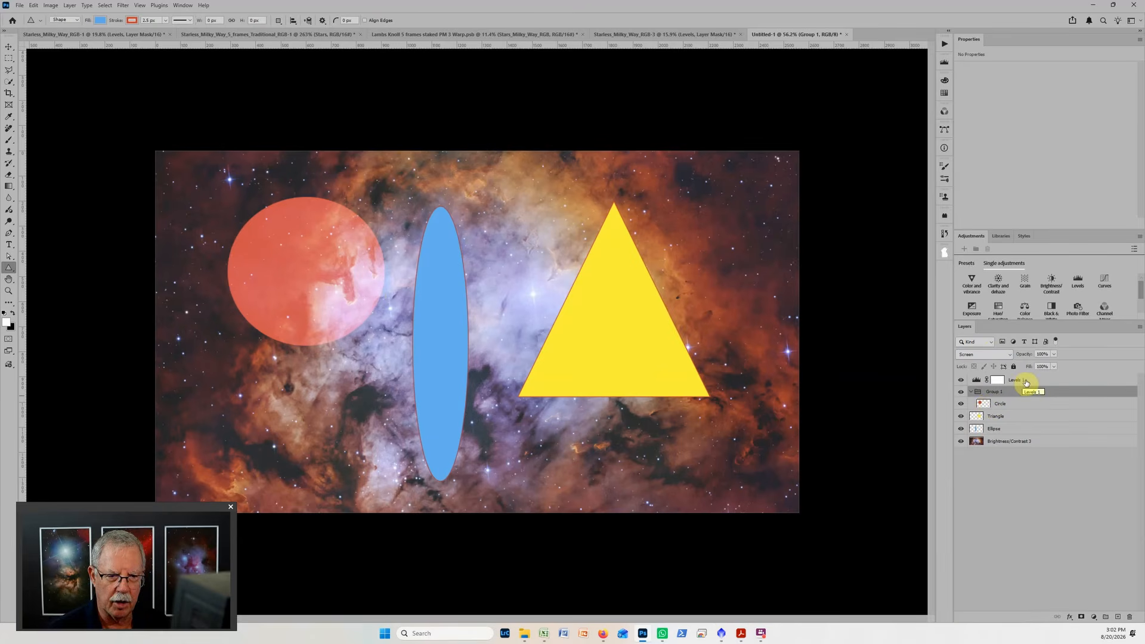
Set the midtone value of the Levels 1 layer above the group to 1.08.
{"action": "left_click", "coordinate": [983, 380]}
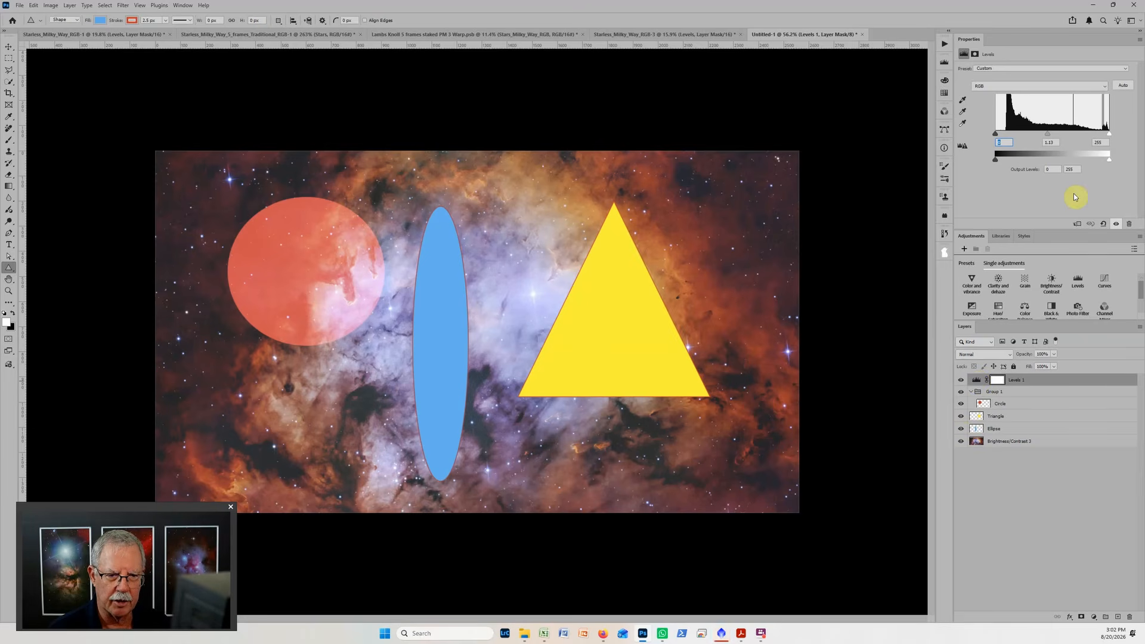
{"action": "mouse_move", "coordinate": [1050, 138]}
{"action": "left_mouse_down"}
{"action": "mouse_move", "coordinate": [1082, 138]}
{"action": "mouse_move", "coordinate": [1050, 140]}
{"action": "left_mouse_up"}
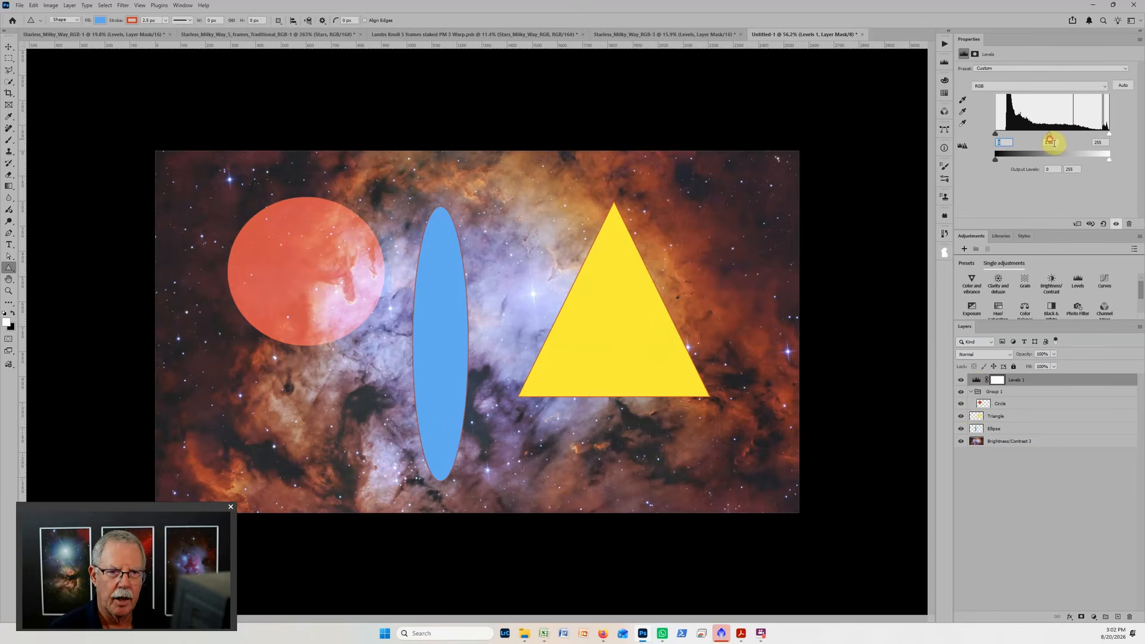
Move the Levels 1 layer into the group above the Circle layer and set its midtone value to 0.83.
{"action": "left_click_drag", "start_coordinate": [977, 382], "coordinate": [992, 393]}
{"action": "left_click", "coordinate": [1001, 381]}
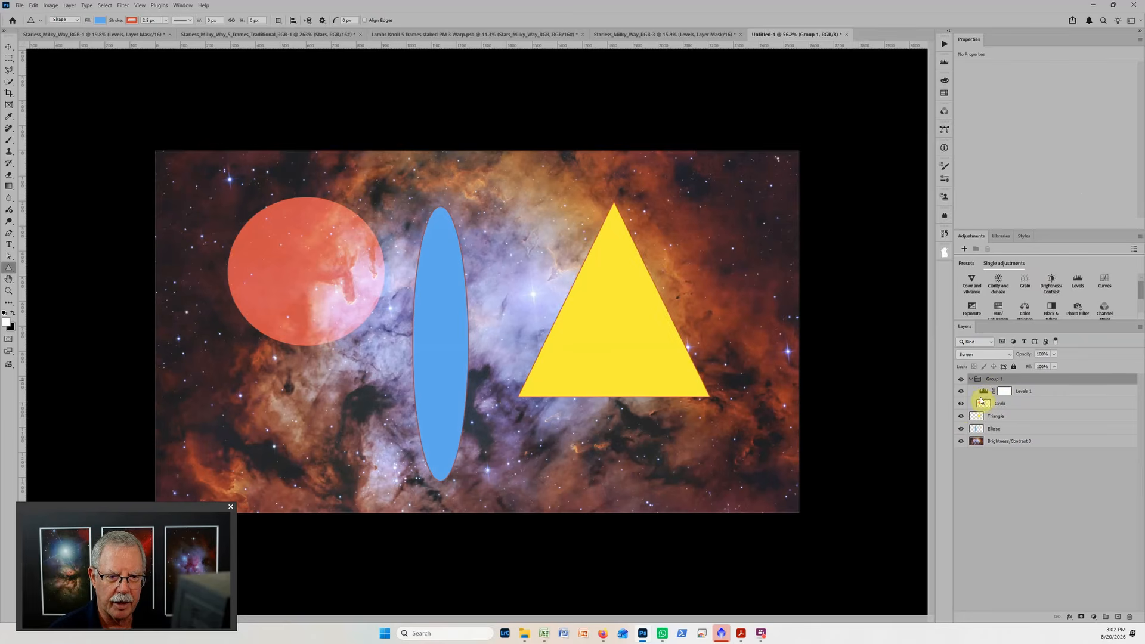
{"action": "left_click", "coordinate": [984, 391]}
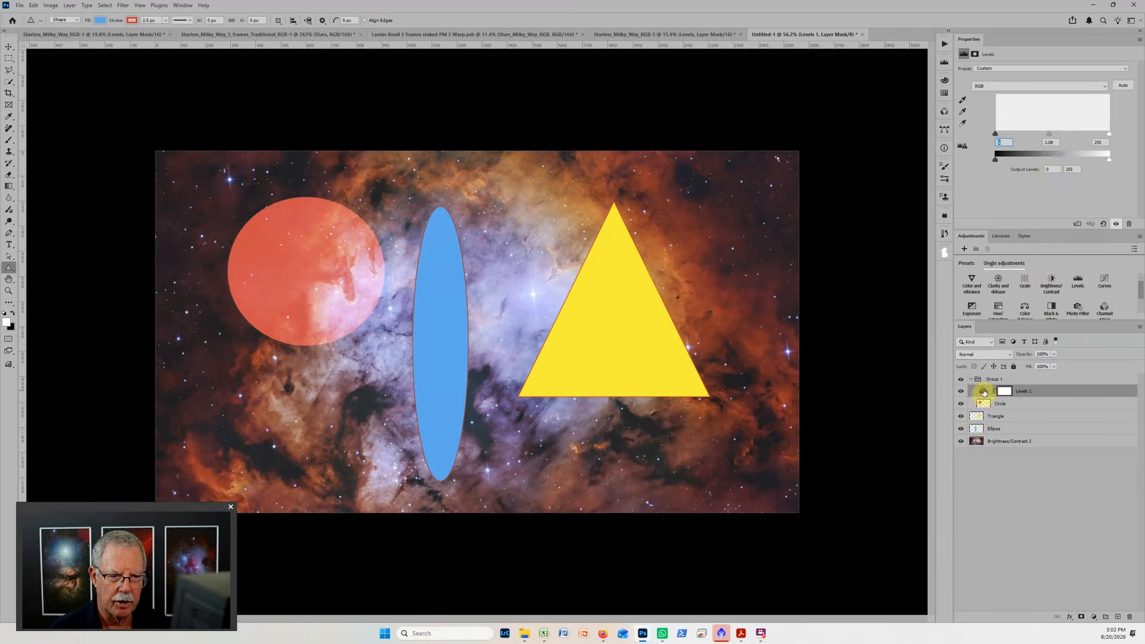
{"action": "mouse_move", "coordinate": [1050, 138]}
{"action": "left_mouse_down"}
{"action": "mouse_move", "coordinate": [1091, 136]}
{"action": "mouse_move", "coordinate": [1023, 141]}
{"action": "mouse_move", "coordinate": [1116, 138]}
{"action": "mouse_move", "coordinate": [996, 136]}
{"action": "mouse_move", "coordinate": [1061, 134]}
{"action": "left_mouse_up"}
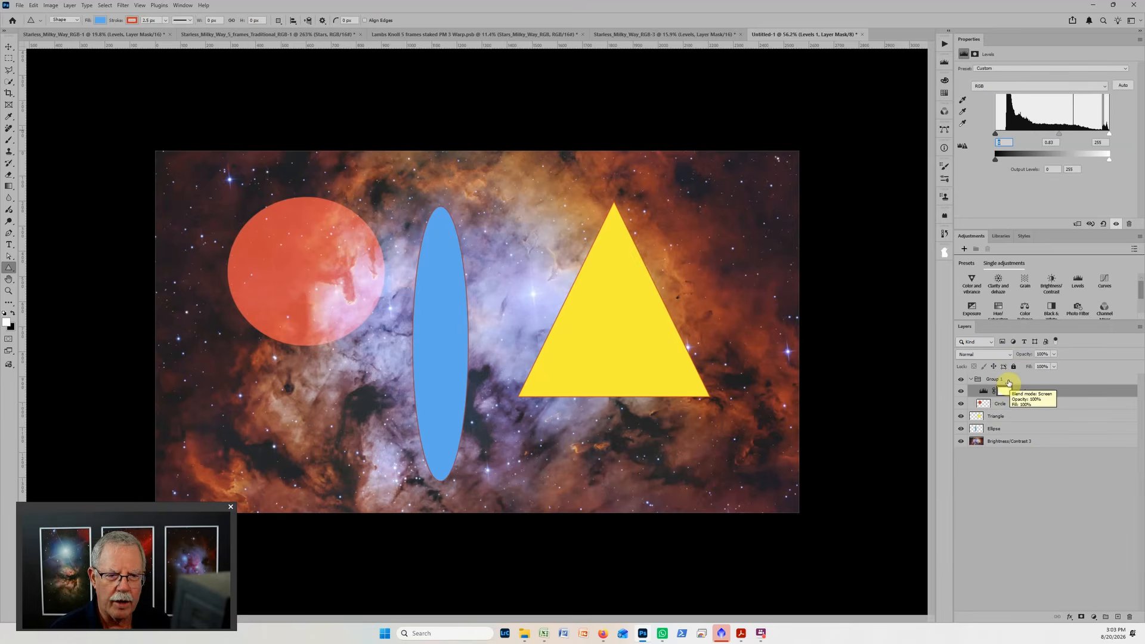
Revert the document history to the Levels modification made just before the Circle layer was grouped.
{"action": "left_click", "coordinate": [945, 235]}
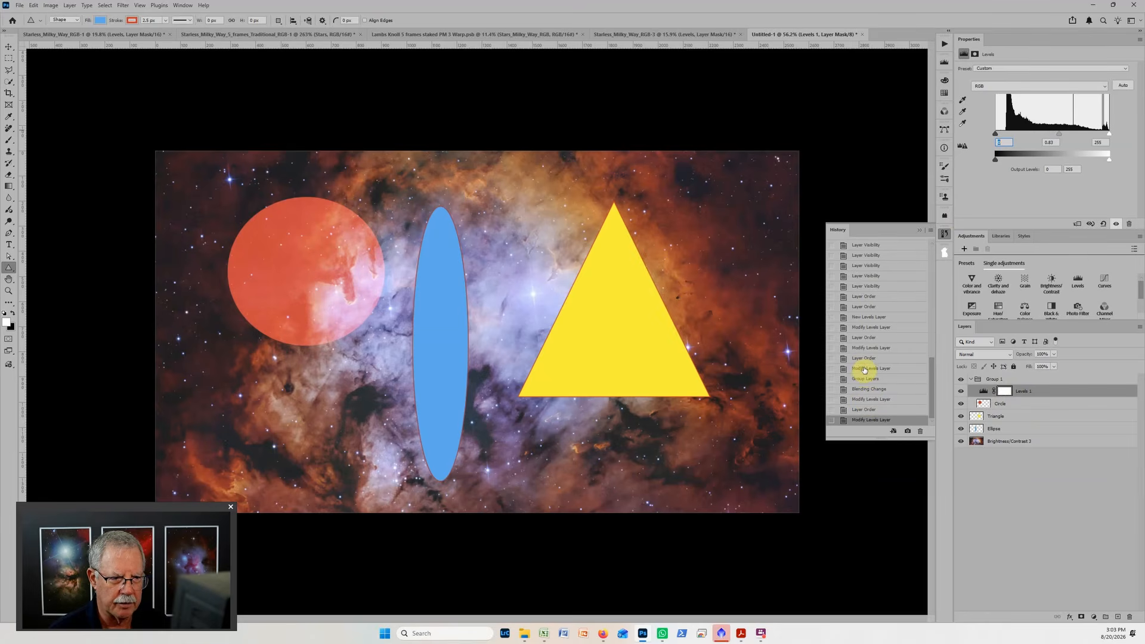
{"action": "left_click", "coordinate": [864, 369]}
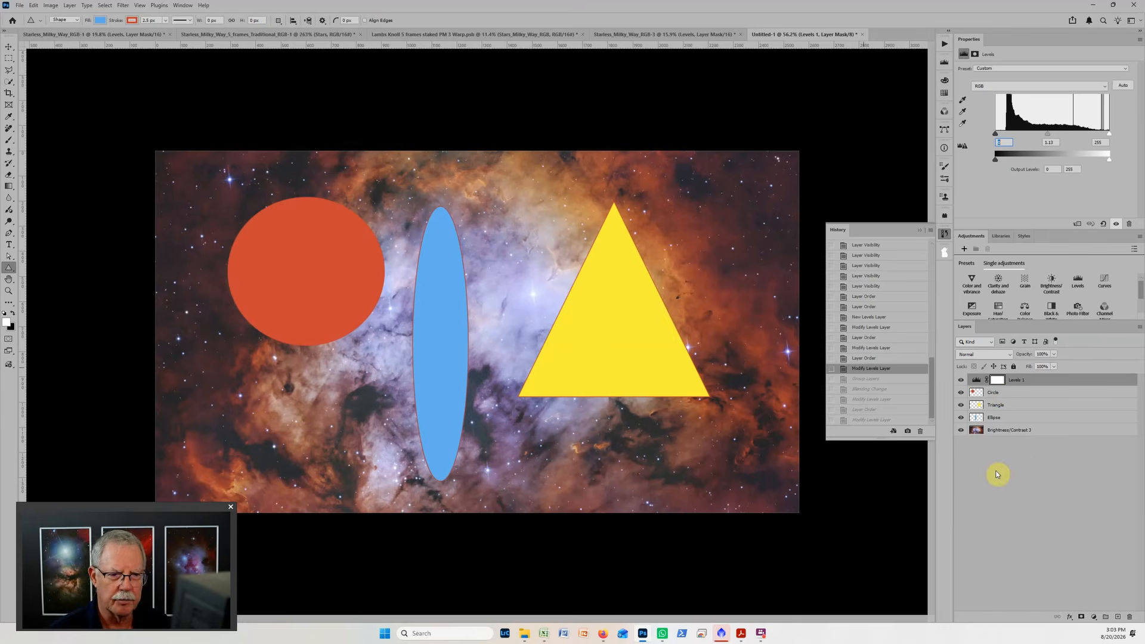
Select the Ellipse layer and add the Triangle and Circle layers to the selection one at a time.
{"action": "left_click", "coordinate": [1015, 395]}
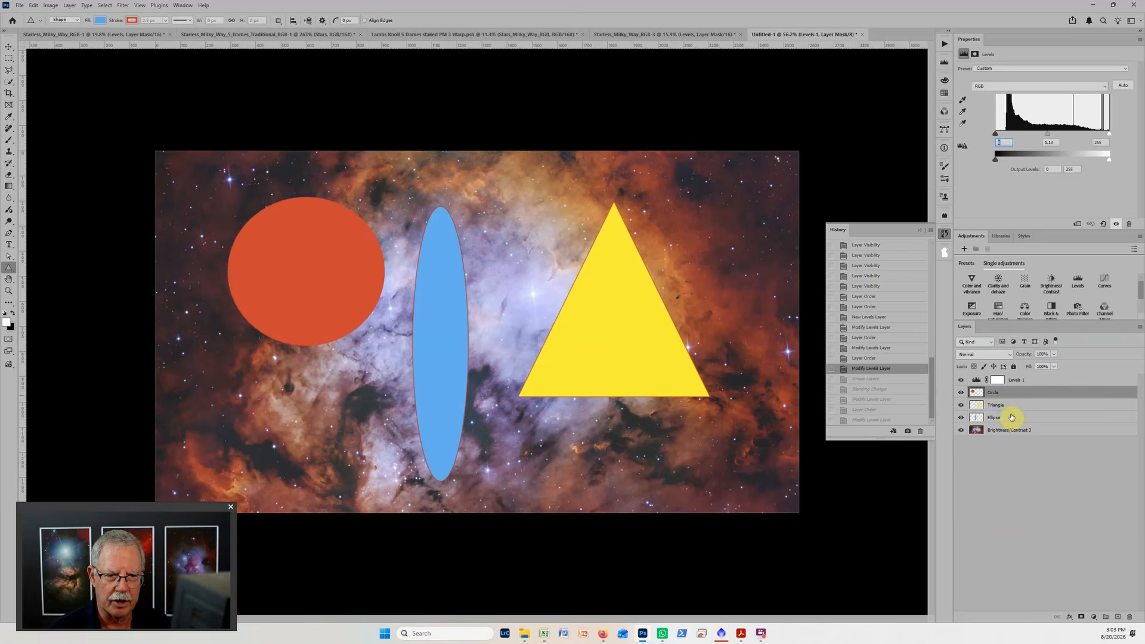
{"action": "left_click", "coordinate": [1008, 419]}
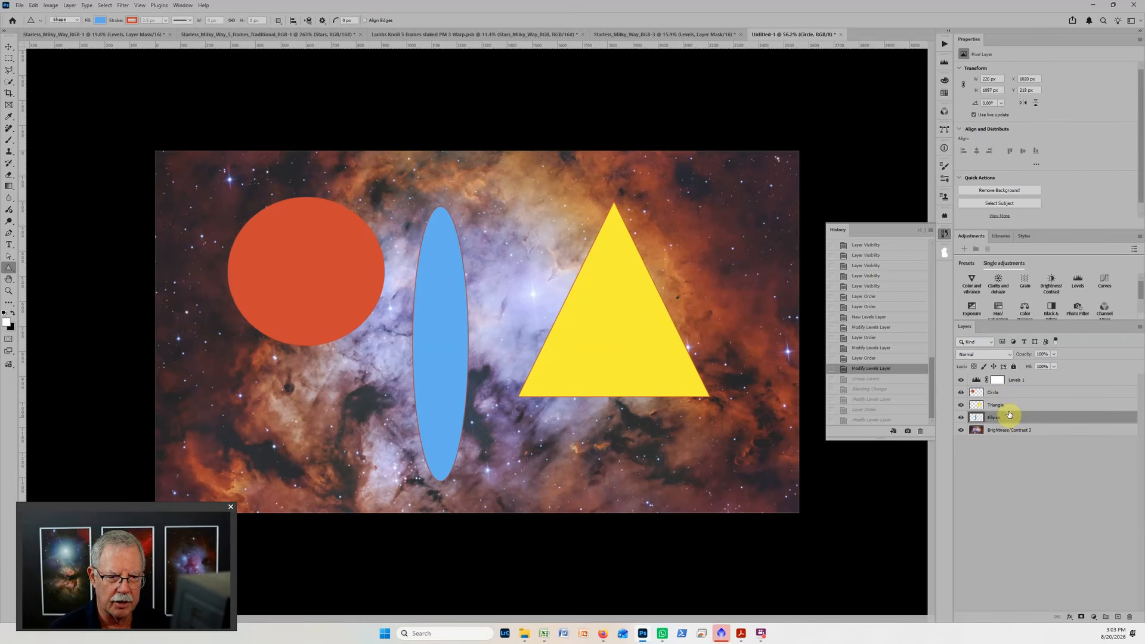
{"action": "left_click", "coordinate": [1007, 393]}
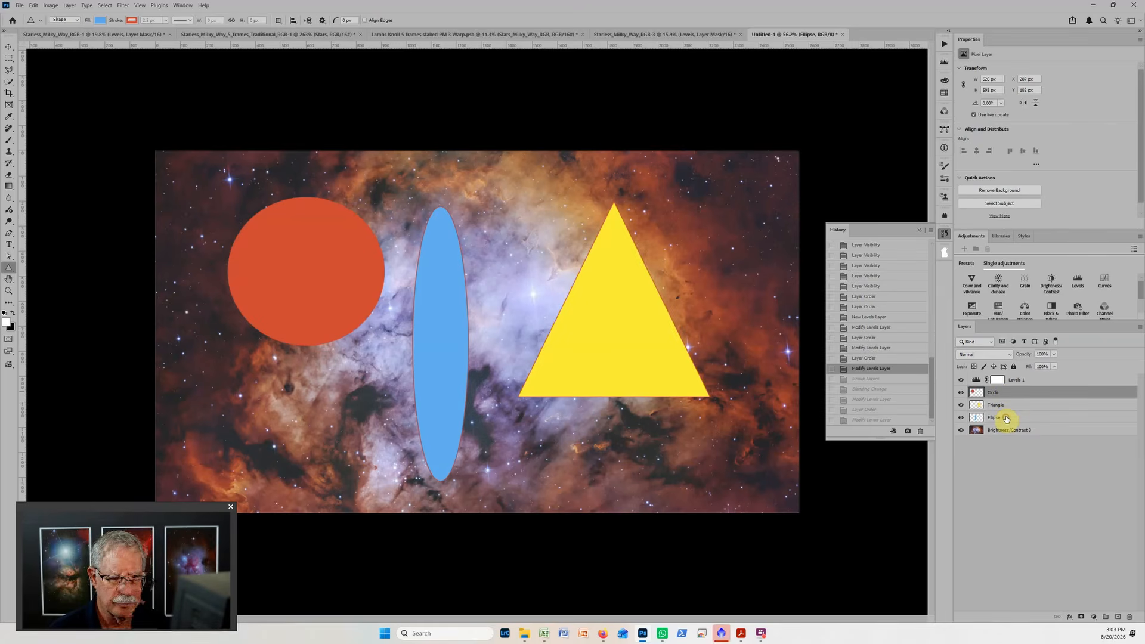
{"action": "left_click", "coordinate": [1013, 418]}
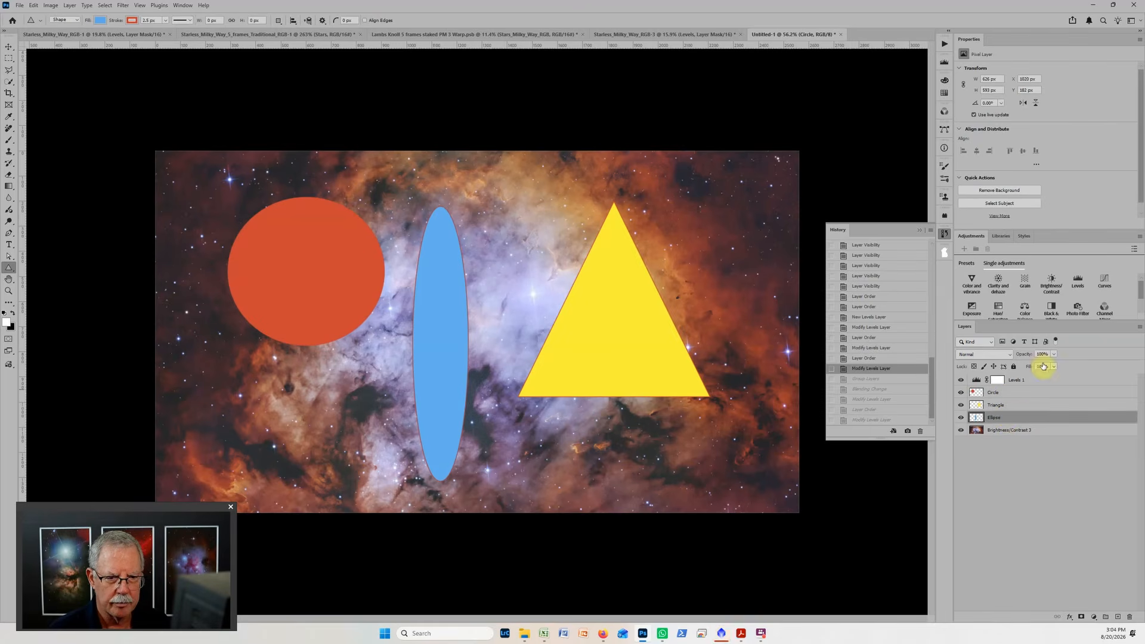
{"action": "left_click", "coordinate": [1017, 399], "text": "shift"}
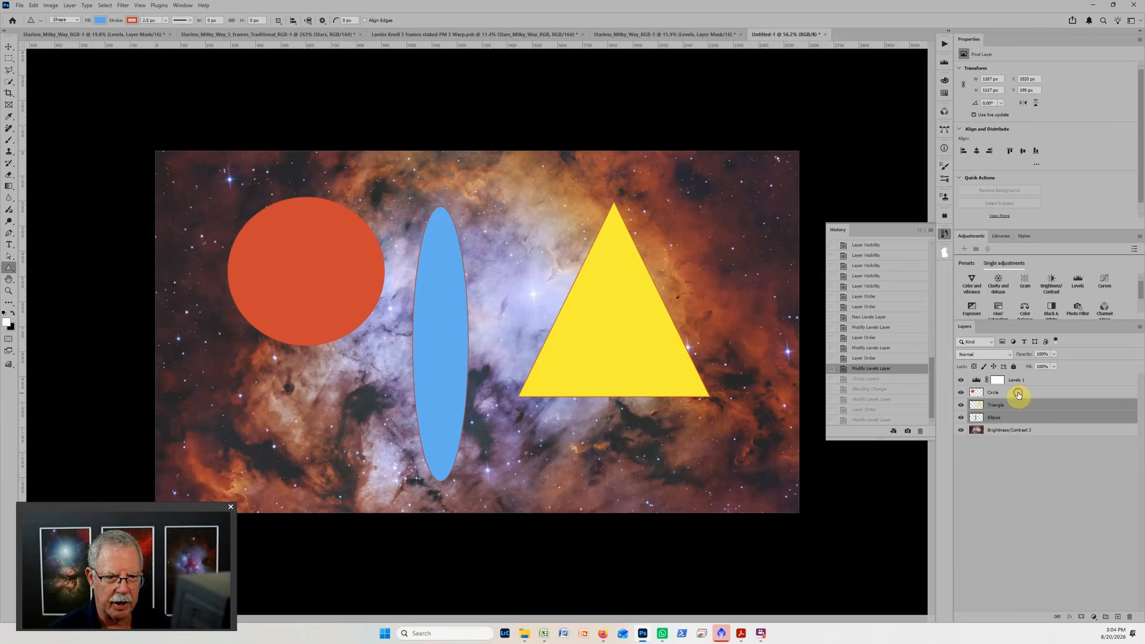
{"action": "left_click", "coordinate": [1018, 394], "text": "shift"}
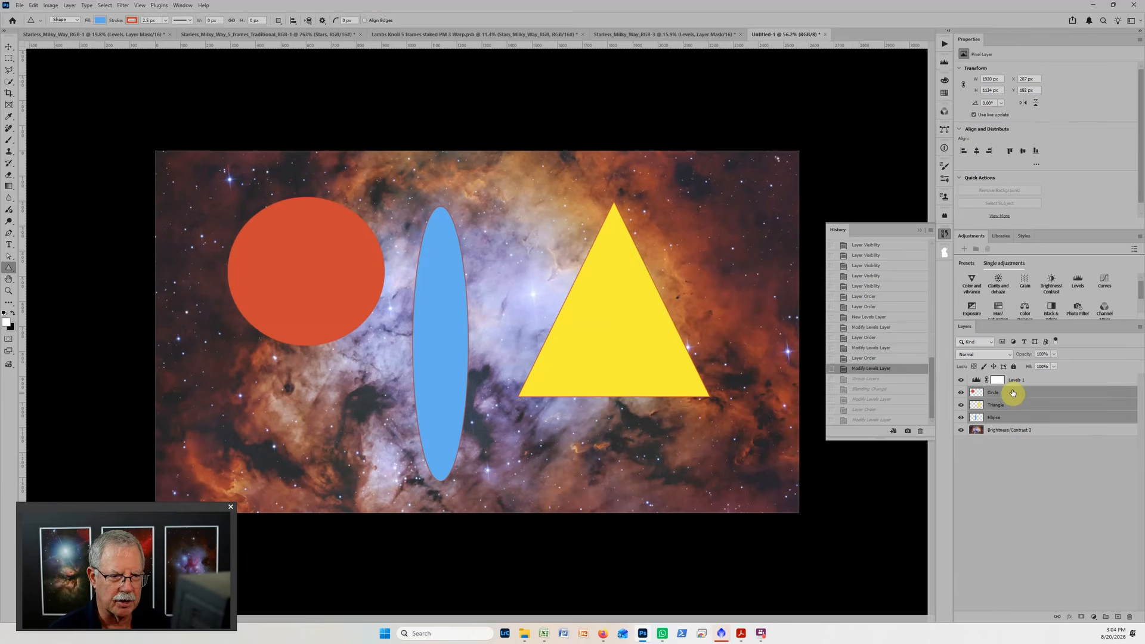
Reselect the three shape layers as one continuous range from Ellipse up to Circle.
{"action": "left_click", "coordinate": [1070, 396]}
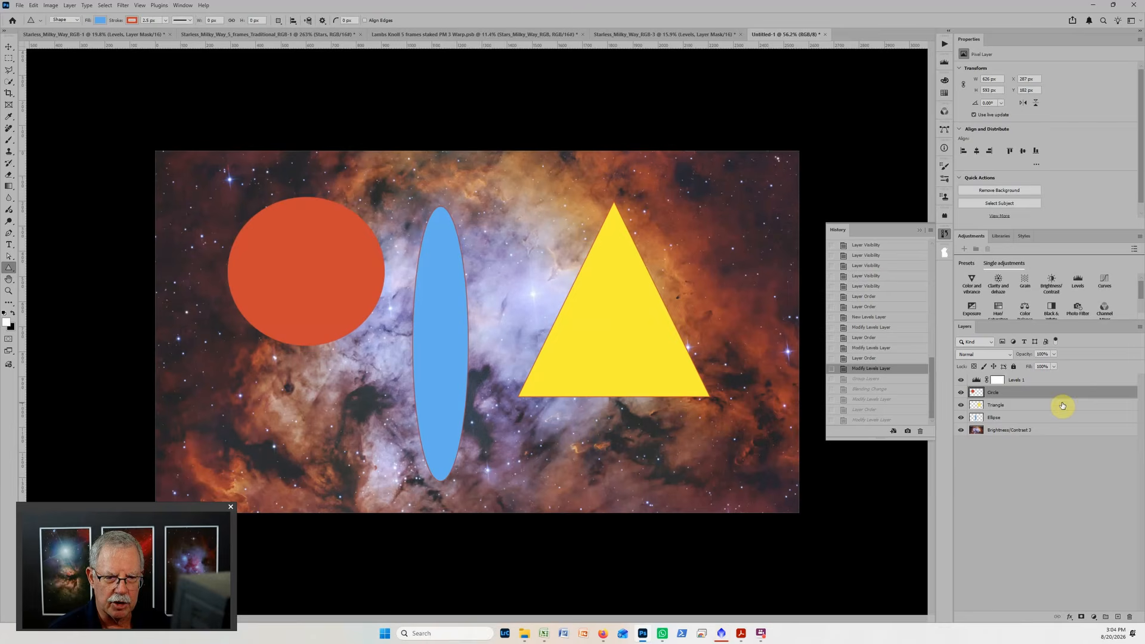
{"action": "left_click", "coordinate": [1046, 405], "text": "shift"}
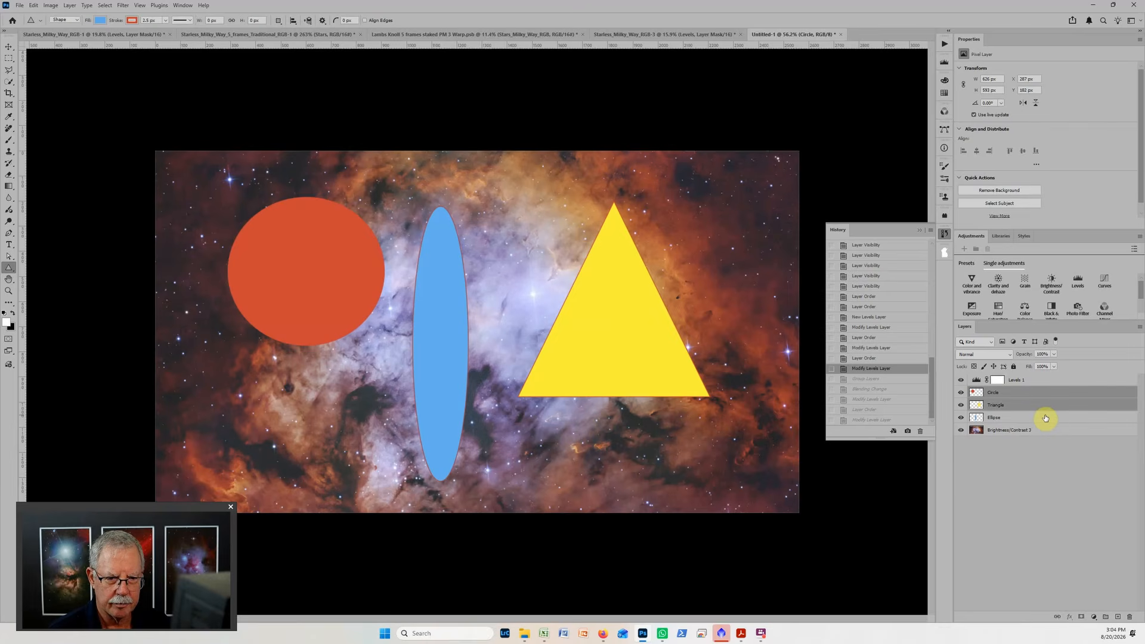
{"action": "left_click", "coordinate": [1046, 417]}
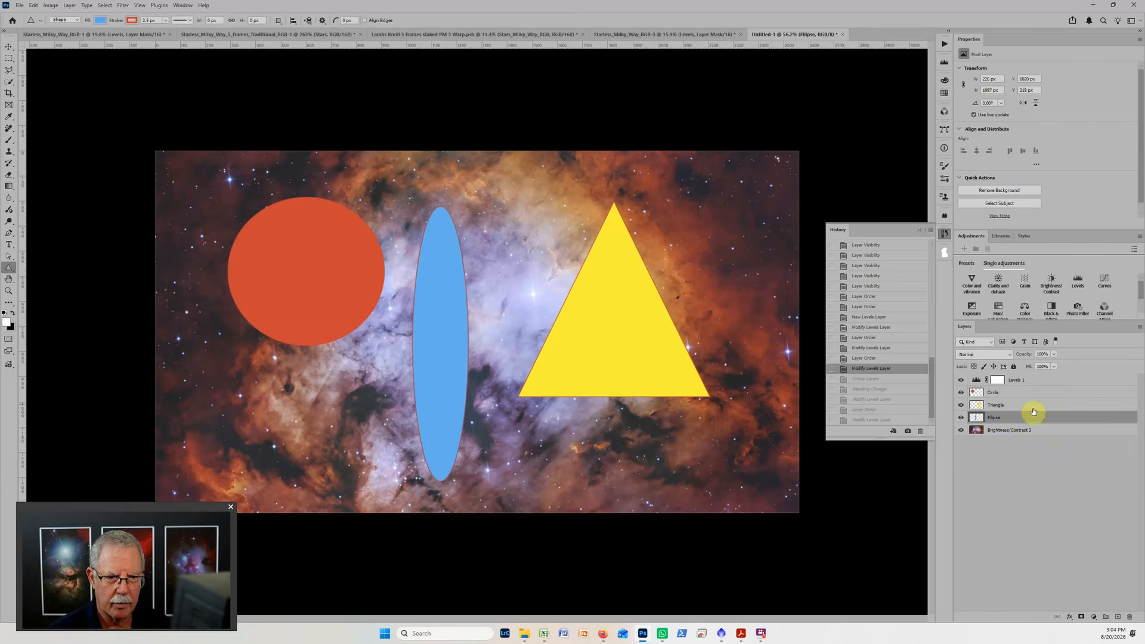
{"action": "left_click", "coordinate": [1024, 396], "text": "shift"}
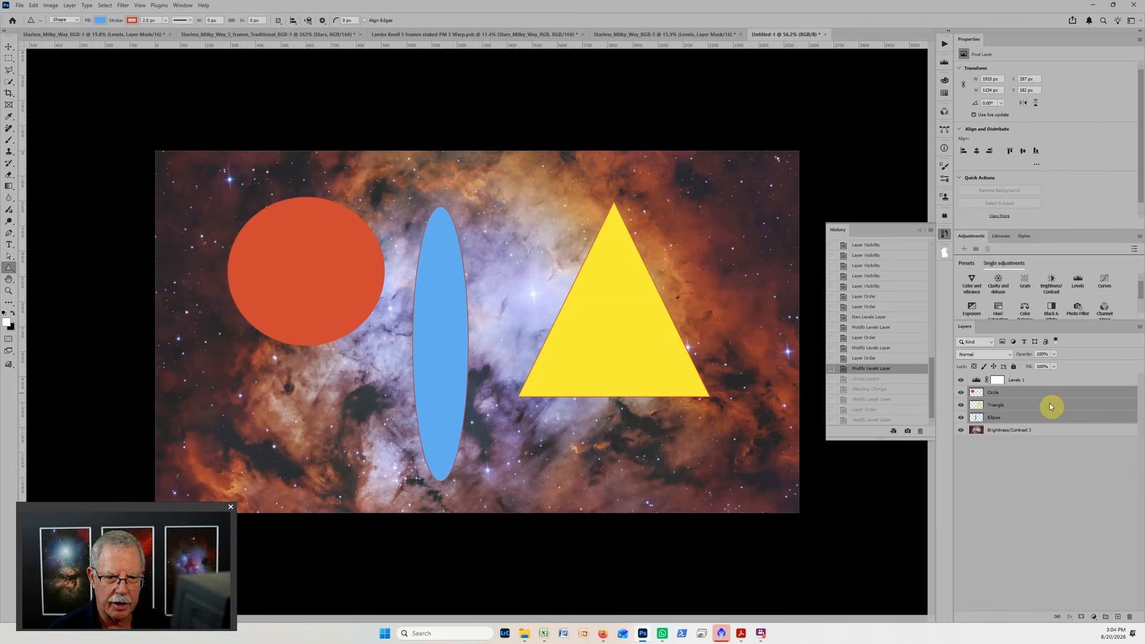
Convert the three selected shape layers to a smart object and apply a Motion Blur with angle -62° and distance 152 pixels.
{"action": "right_click", "coordinate": [1047, 404]}
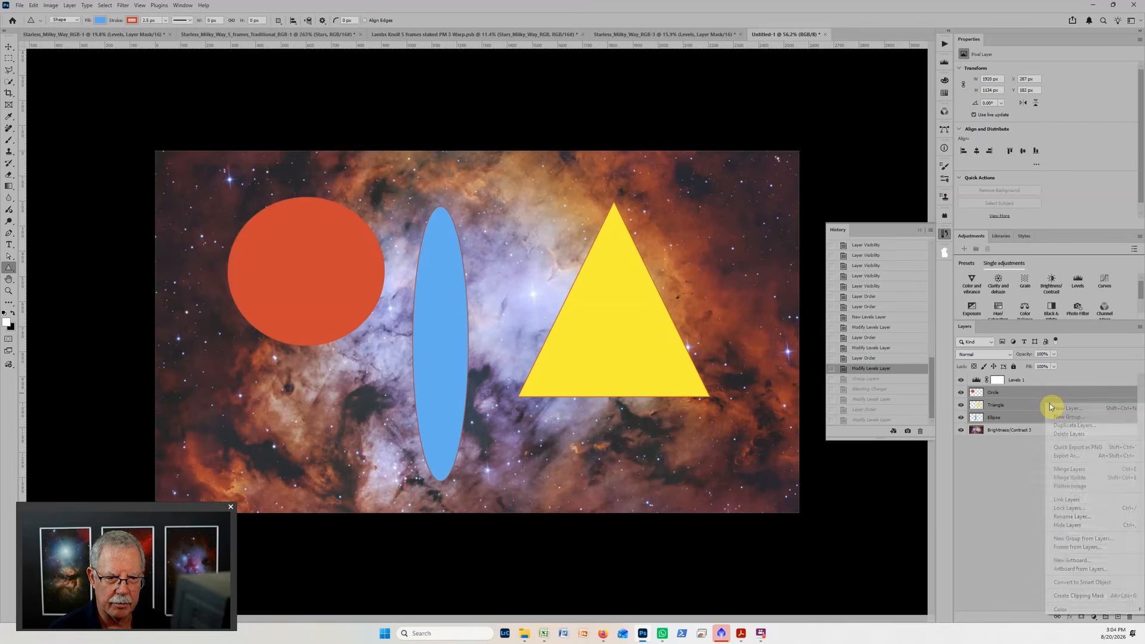
{"action": "left_click", "coordinate": [1061, 582]}
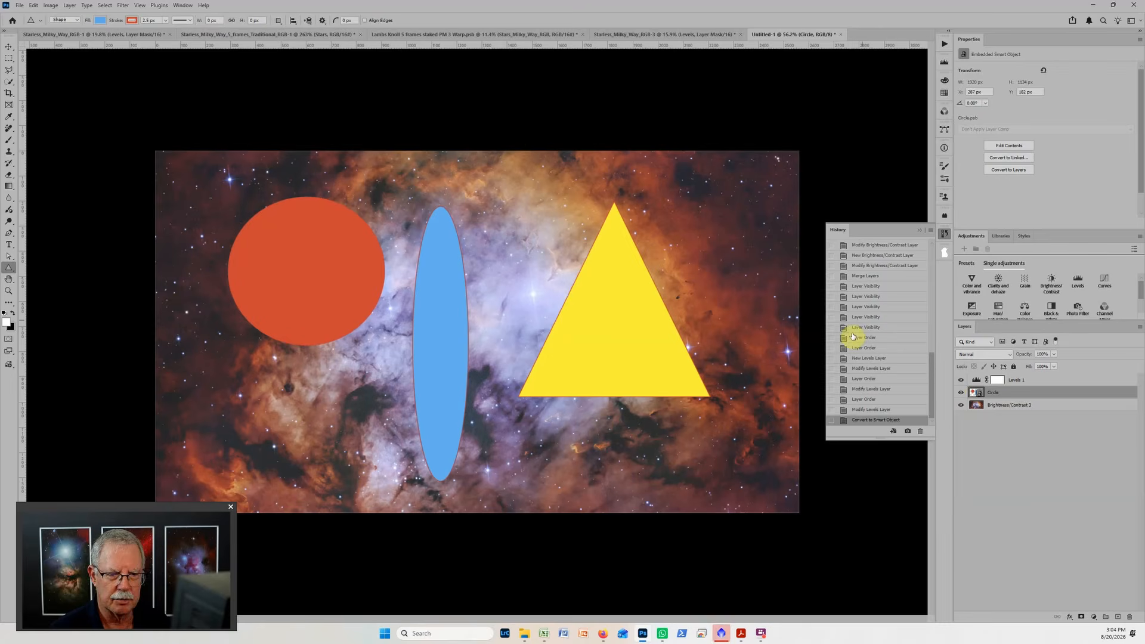
{"action": "left_click", "coordinate": [126, 9]}
{"action": "mouse_move", "coordinate": [141, 155]}
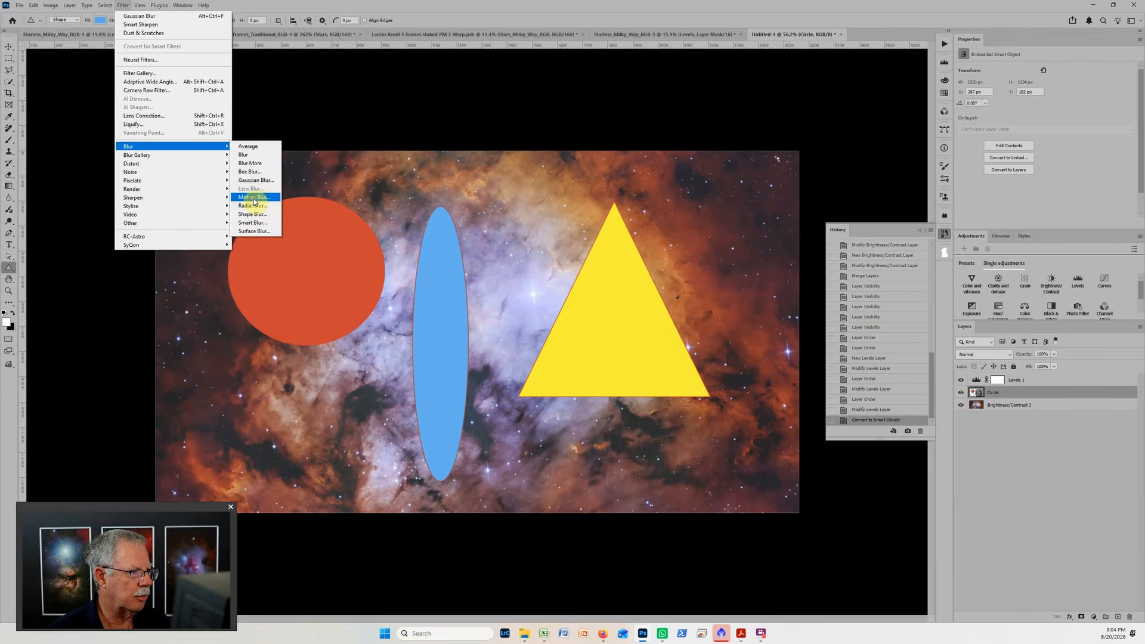
{"action": "left_click", "coordinate": [254, 200]}
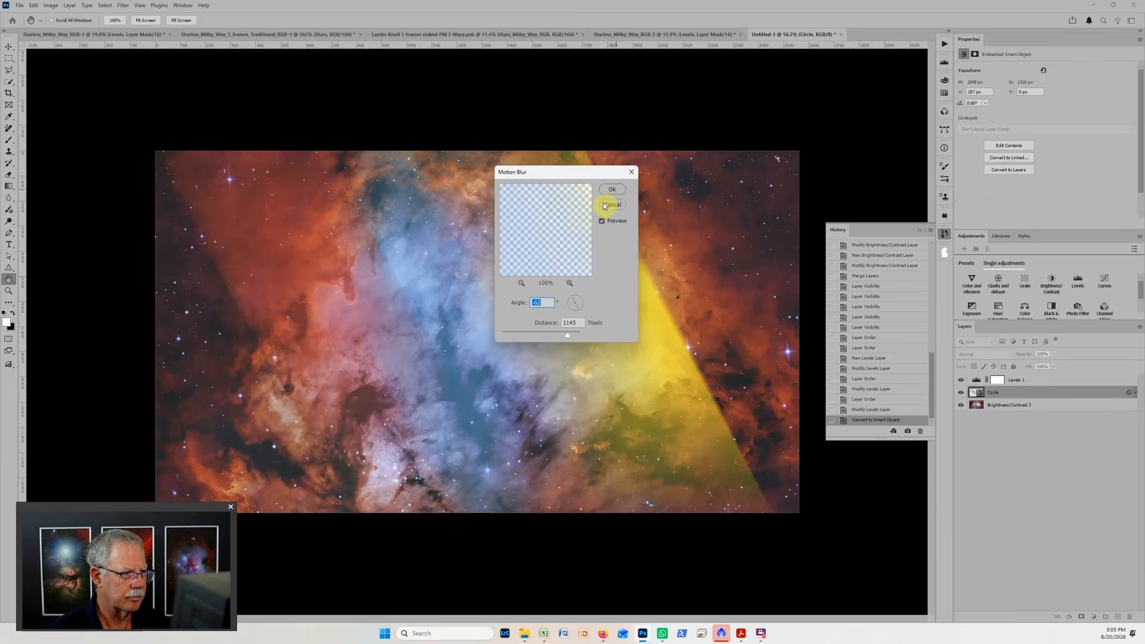
{"action": "left_click_drag", "start_coordinate": [567, 337], "coordinate": [537, 338]}
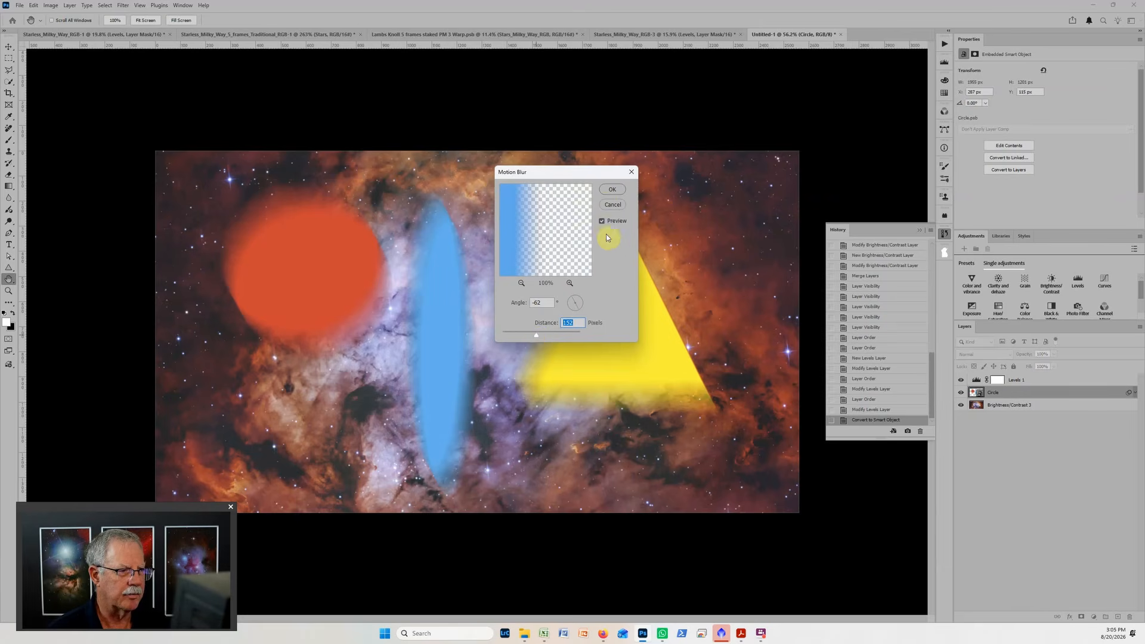
{"action": "left_click", "coordinate": [607, 192]}
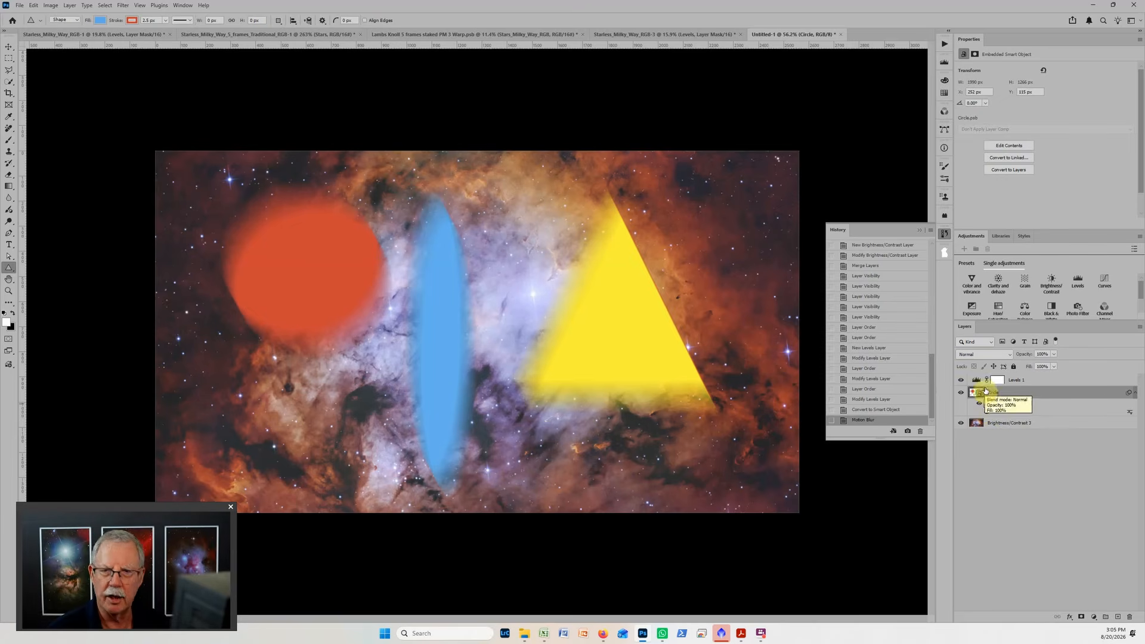
Paint black on the smart filter mask over the ellipse with a smaller brush, and revert the history to the Motion Blur state.
{"action": "left_click", "coordinate": [991, 407]}
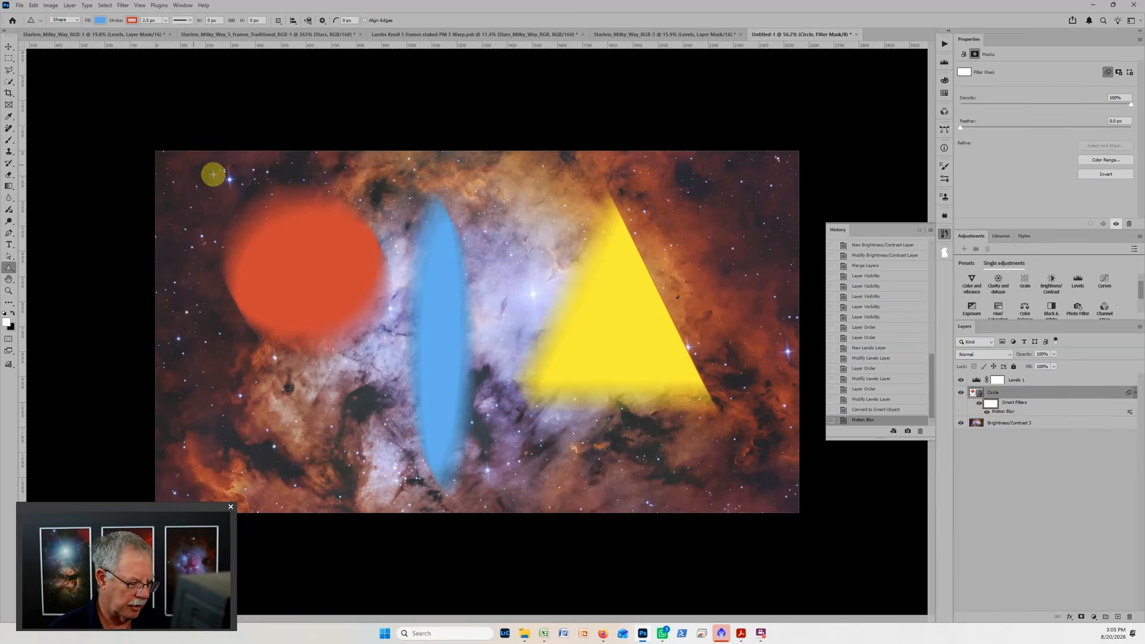
{"action": "key", "text": "b"}
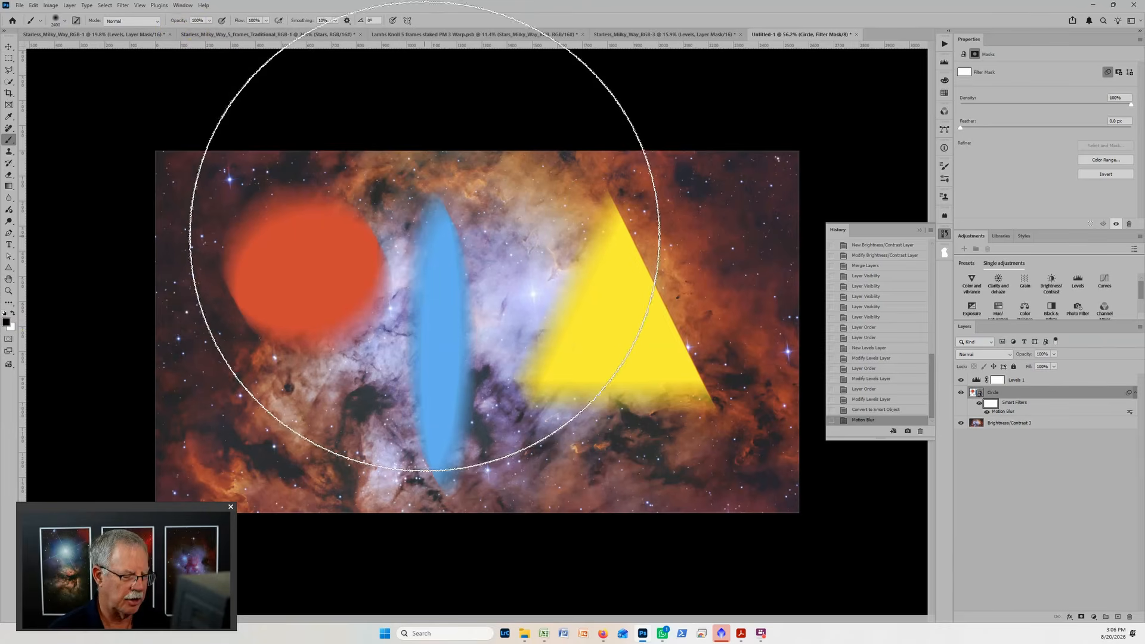
{"action": "key", "text": "bracketleft"}
{"action": "key", "text": "bracketleft"}
{"action": "key", "text": "bracketleft"}
{"action": "key", "text": "bracketleft"}
{"action": "key", "text": "bracketleft"}
{"action": "key", "text": "bracketleft"}
{"action": "key", "text": "bracketleft"}
{"action": "key", "text": "bracketleft"}
{"action": "key", "text": "bracketleft"}
{"action": "key", "text": "bracketleft"}
{"action": "key", "text": "bracketleft"}
{"action": "key", "text": "bracketleft"}
{"action": "key", "text": "bracketleft"}
{"action": "key", "text": "bracketleft"}
{"action": "key", "text": "bracketleft"}
{"action": "key", "text": "bracketleft"}
{"action": "key", "text": "bracketleft"}
{"action": "key", "text": "bracketleft"}
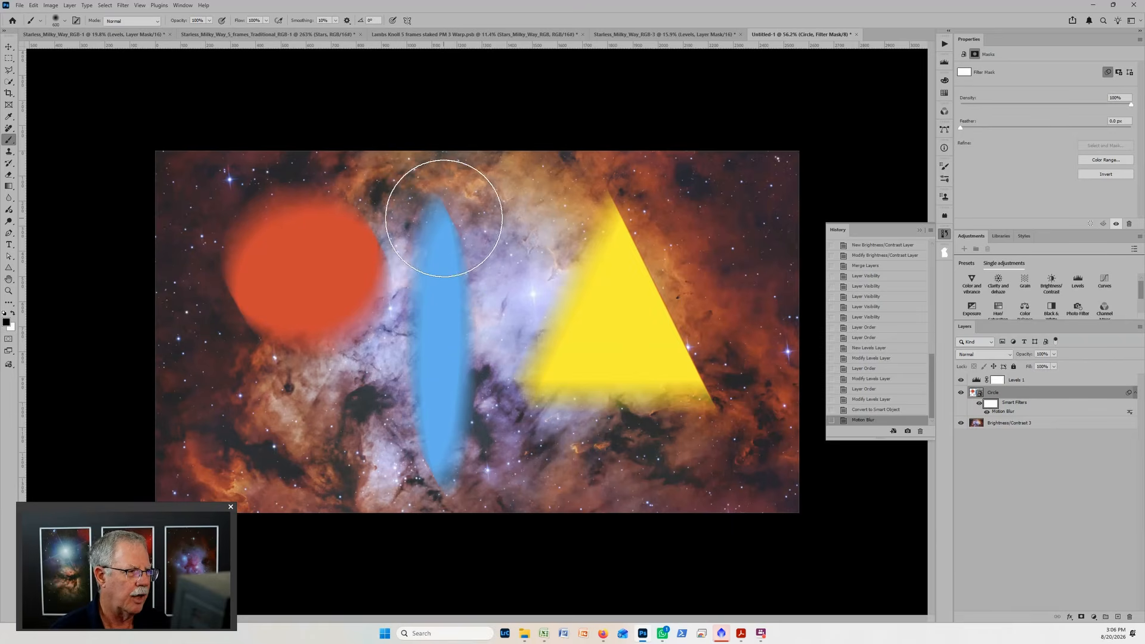
{"action": "mouse_move", "coordinate": [450, 204]}
{"action": "left_mouse_down"}
{"action": "mouse_move", "coordinate": [452, 308]}
{"action": "mouse_move", "coordinate": [429, 473]}
{"action": "left_mouse_up"}
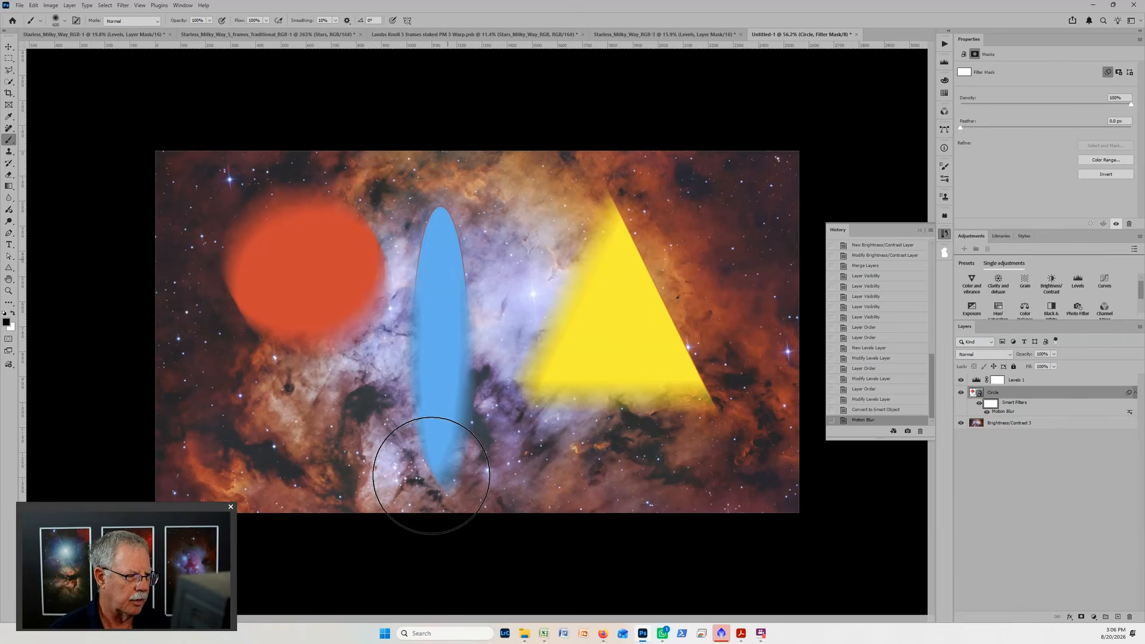
{"action": "left_click_drag", "start_coordinate": [430, 278], "coordinate": [441, 219]}
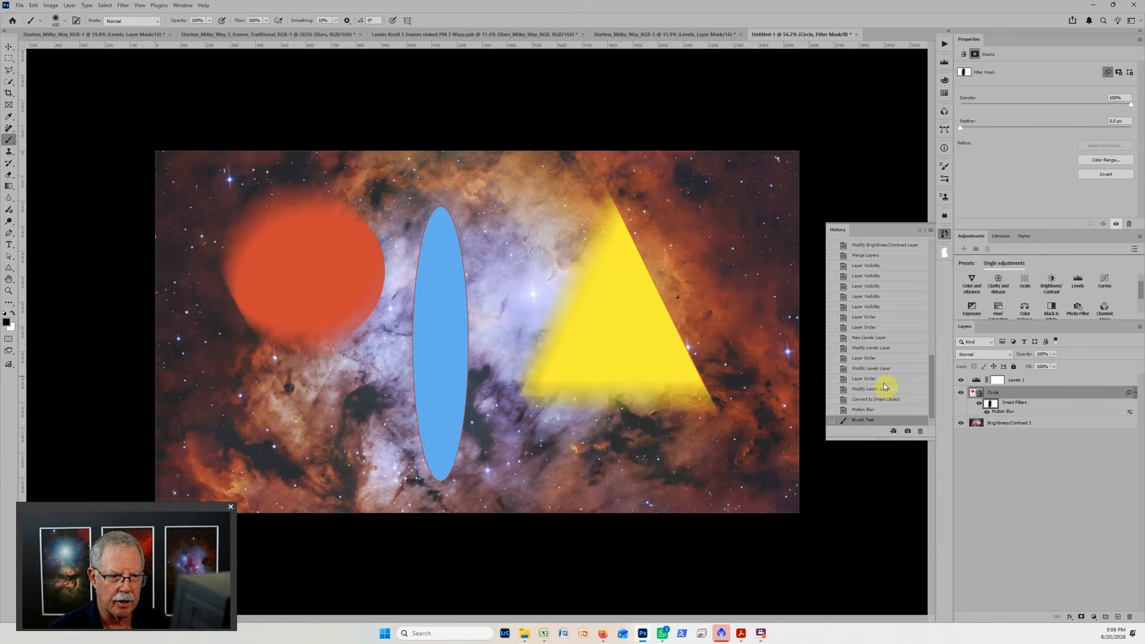
{"action": "left_click", "coordinate": [863, 410]}
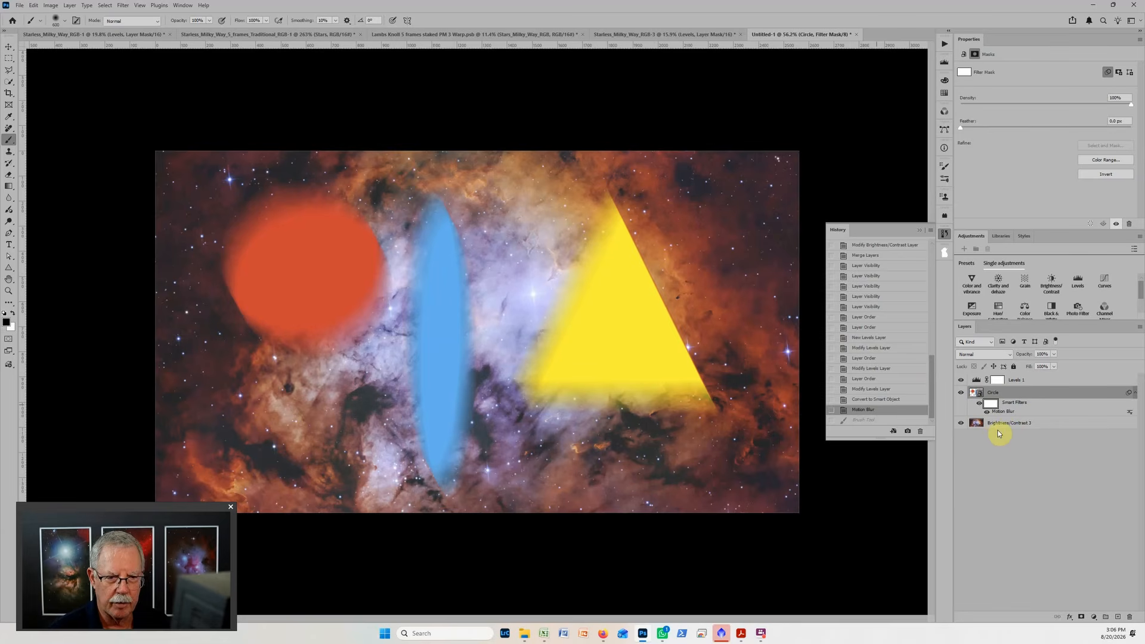
Open the Circle smart object's contents, move the ellipse behind the triangle, and save and close the embedded document.
{"action": "double_click", "coordinate": [979, 394]}
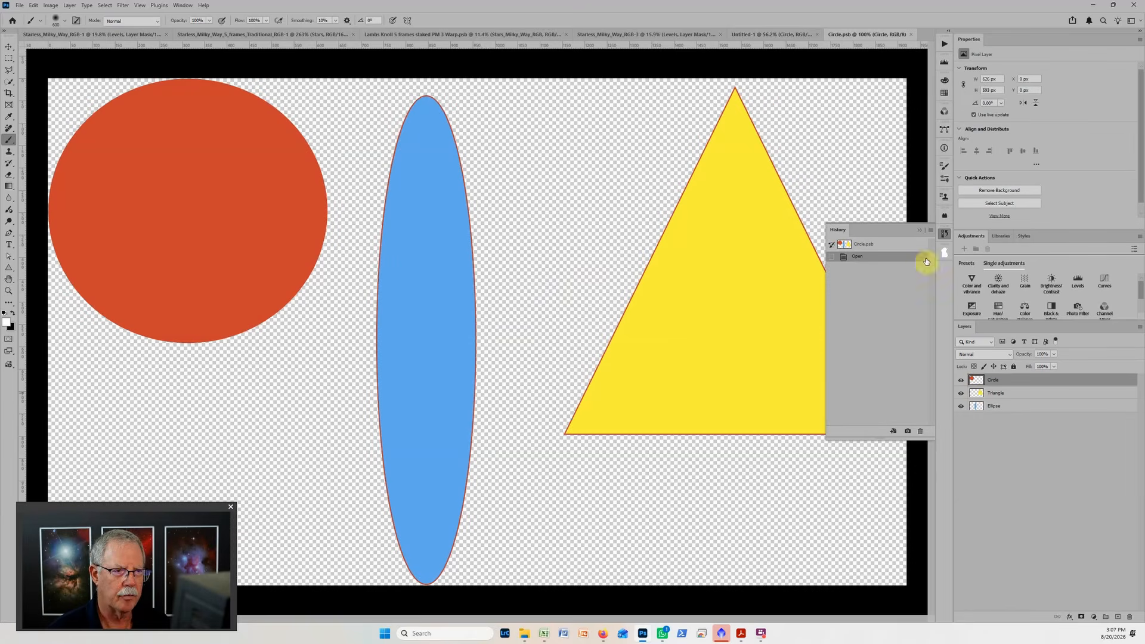
{"action": "left_click", "coordinate": [920, 231]}
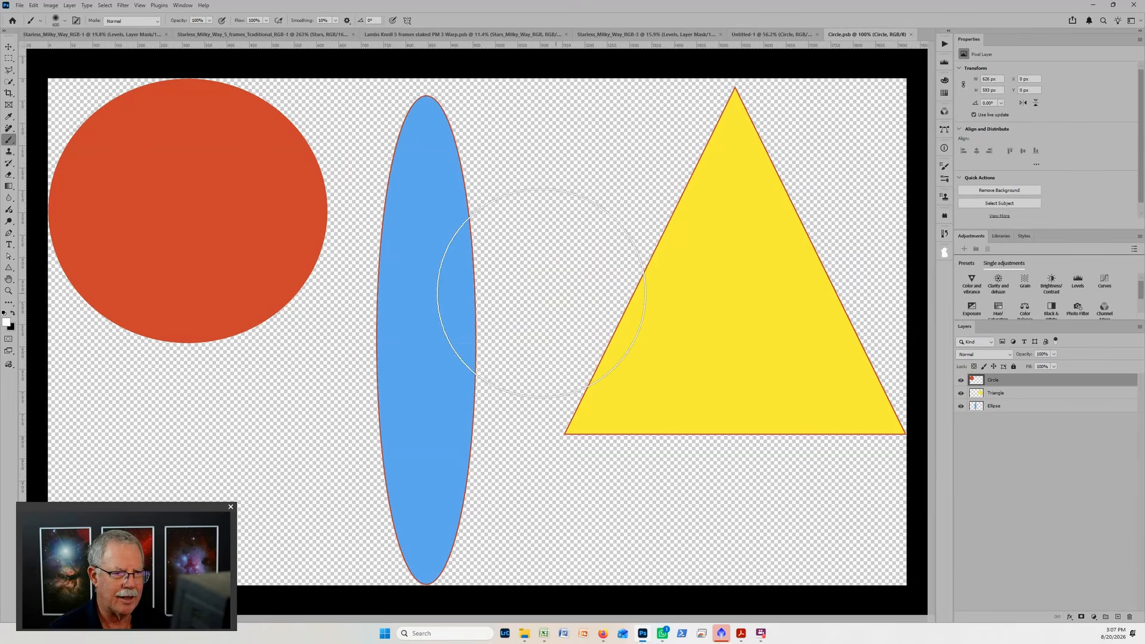
{"action": "key", "text": "ctrl+minus"}
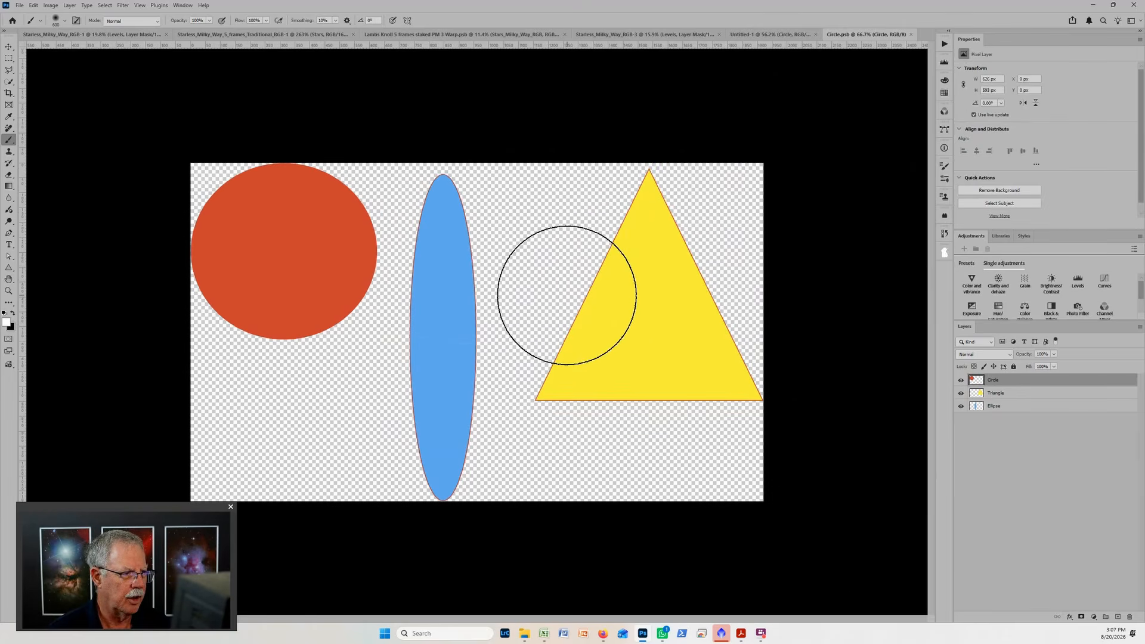
{"action": "left_click", "coordinate": [974, 405]}
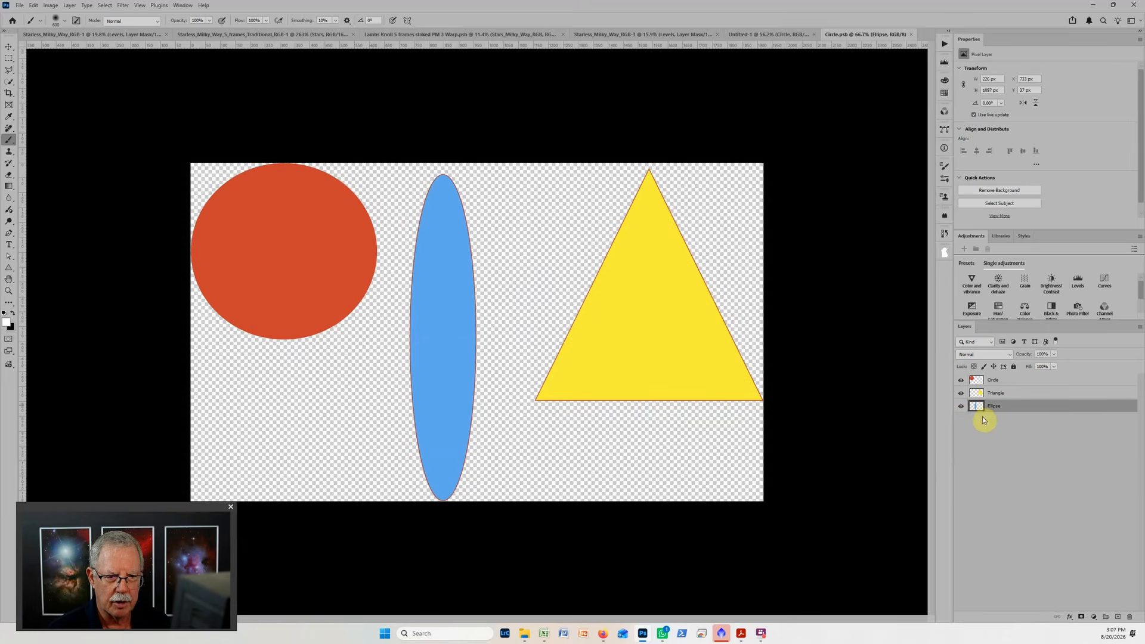
{"action": "key", "text": "v"}
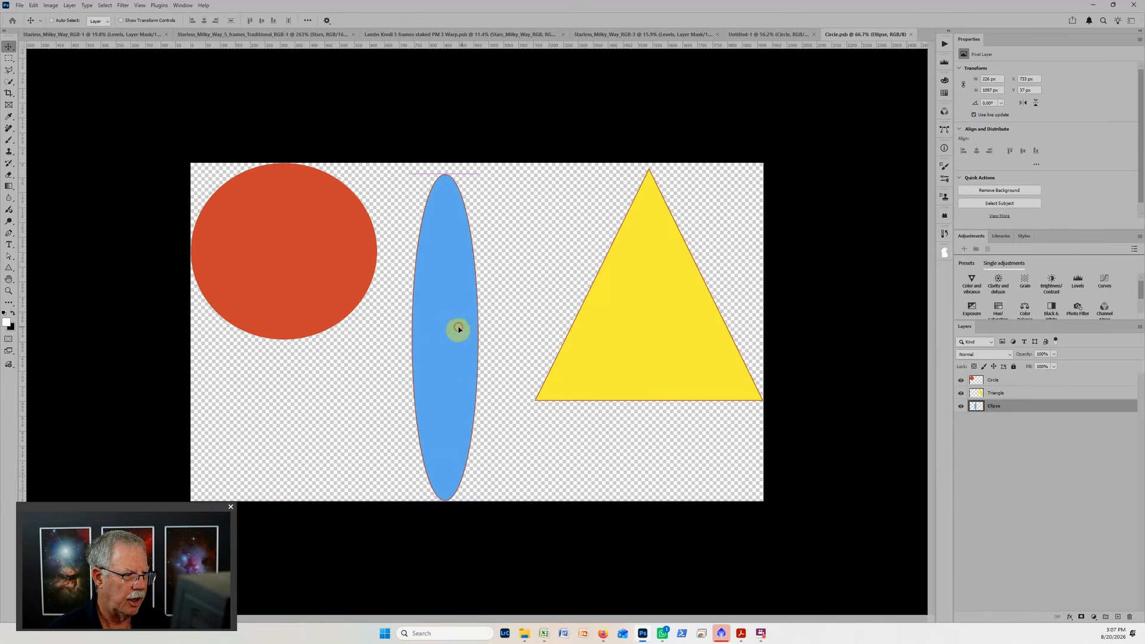
{"action": "left_click_drag", "start_coordinate": [454, 330], "coordinate": [686, 319]}
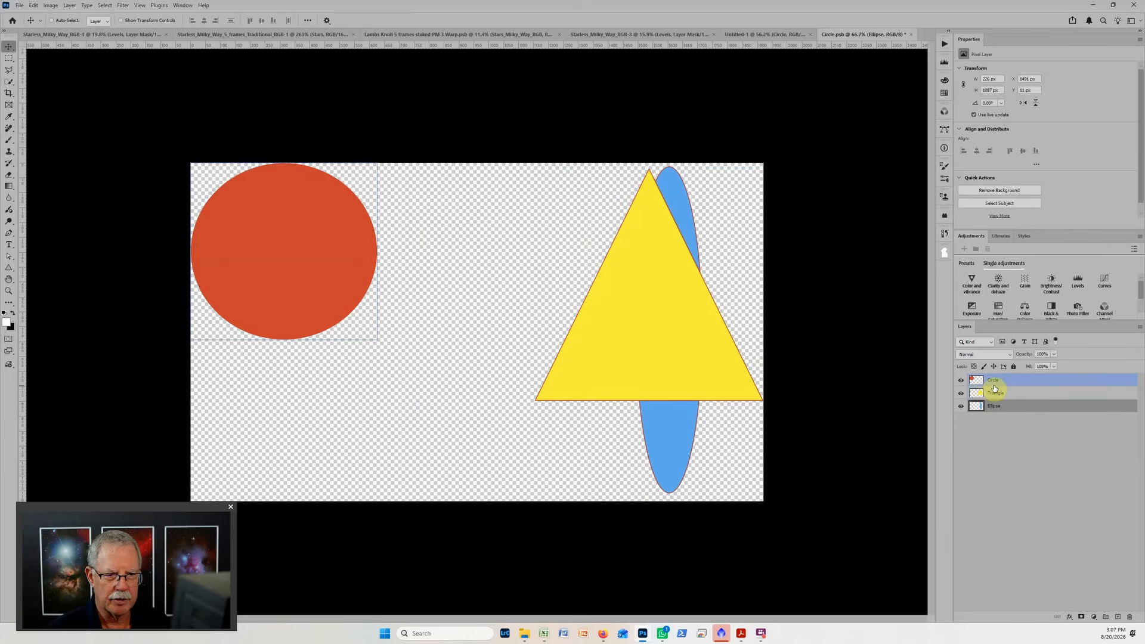
{"action": "left_click", "coordinate": [911, 34]}
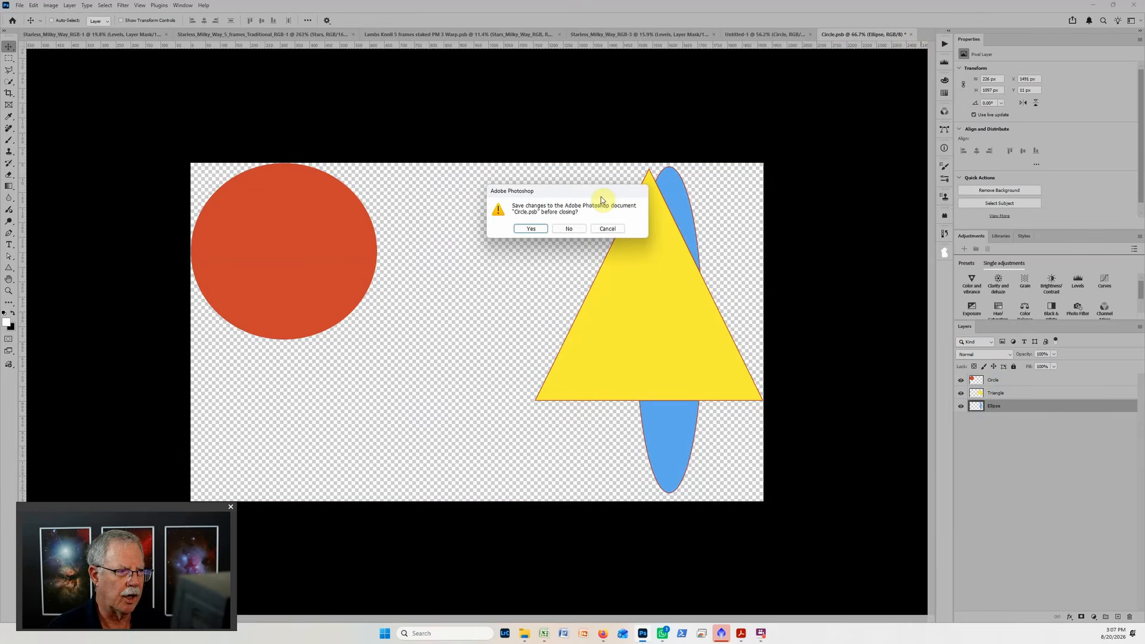
{"action": "left_click", "coordinate": [528, 229]}
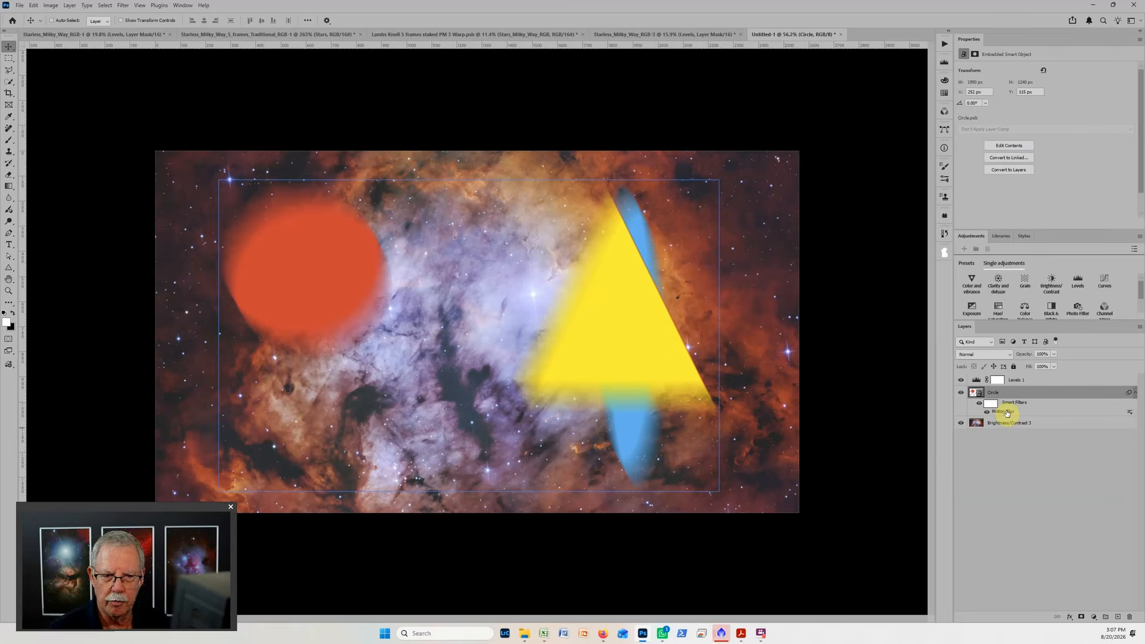
Set the Motion Blur smart filter's distance to 260 pixels and compare the result with the smart filters hidden and shown.
{"action": "double_click", "coordinate": [1006, 413]}
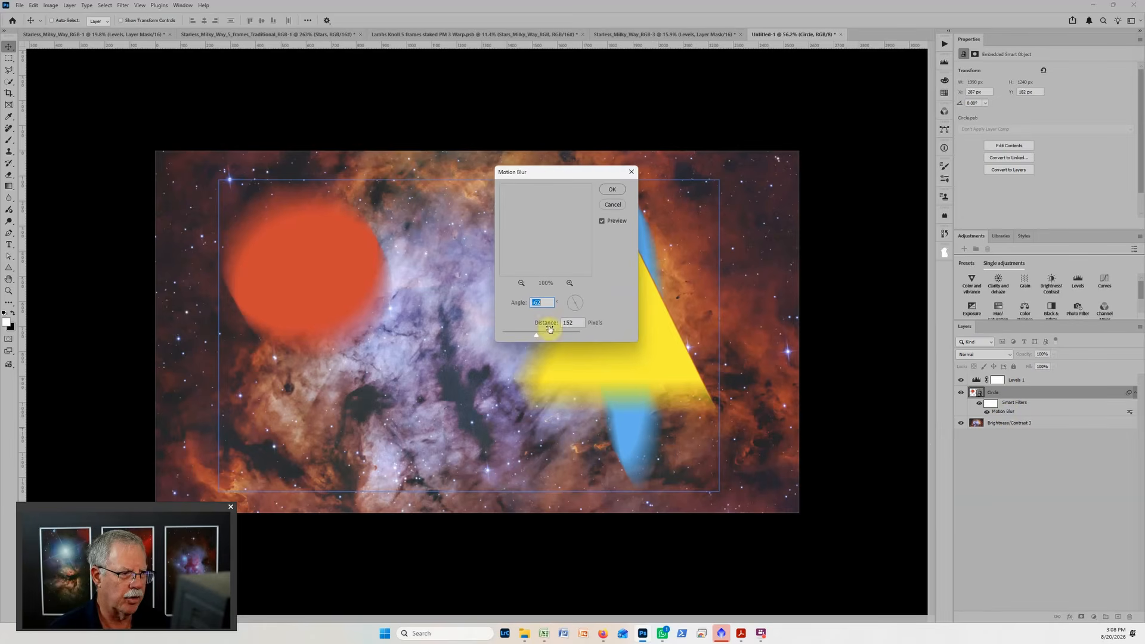
{"action": "left_click_drag", "start_coordinate": [535, 334], "coordinate": [550, 338]}
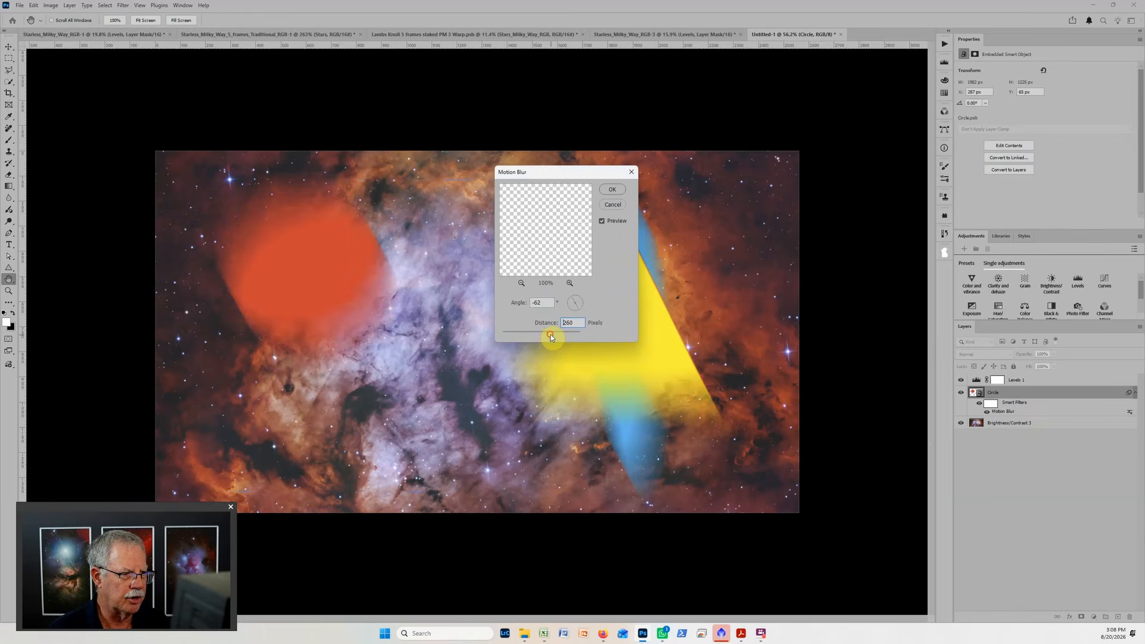
{"action": "left_click", "coordinate": [612, 189]}
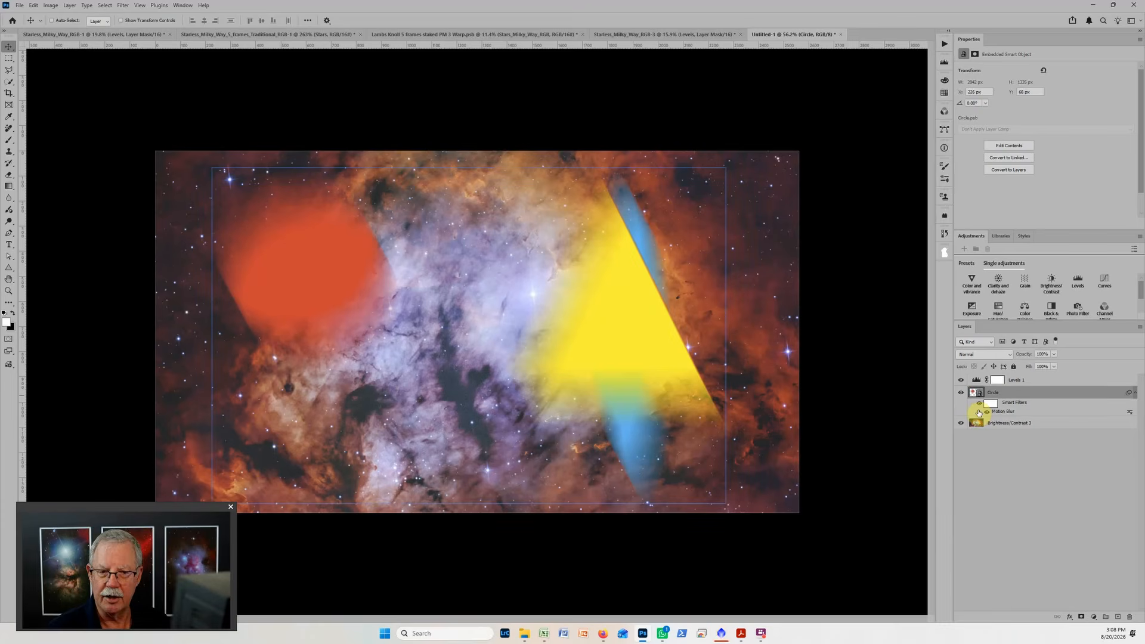
{"action": "left_click", "coordinate": [978, 406]}
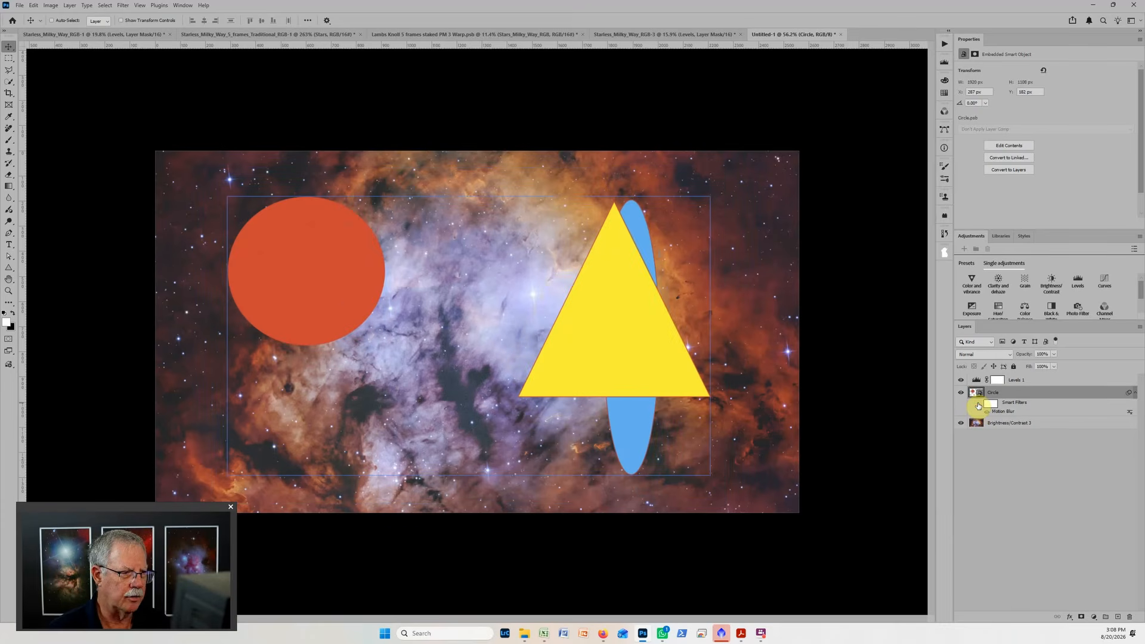
{"action": "left_click", "coordinate": [977, 405]}
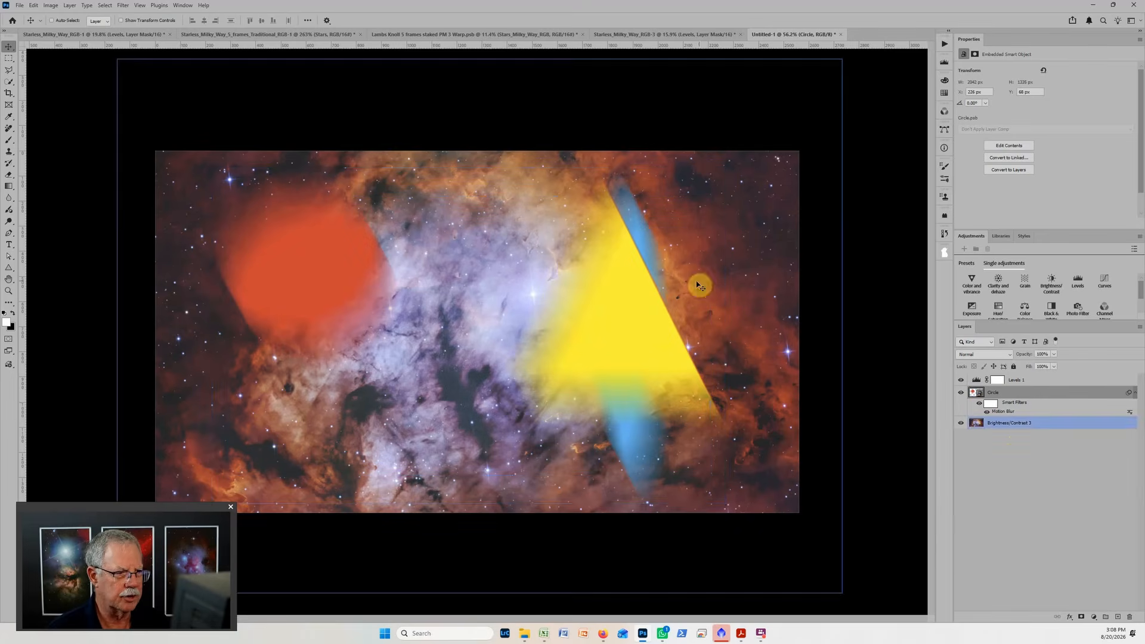
In the smart object's contents, move the ellipse back near the middle and the circle between it and the triangle, saving on close.
{"action": "double_click", "coordinate": [977, 394]}
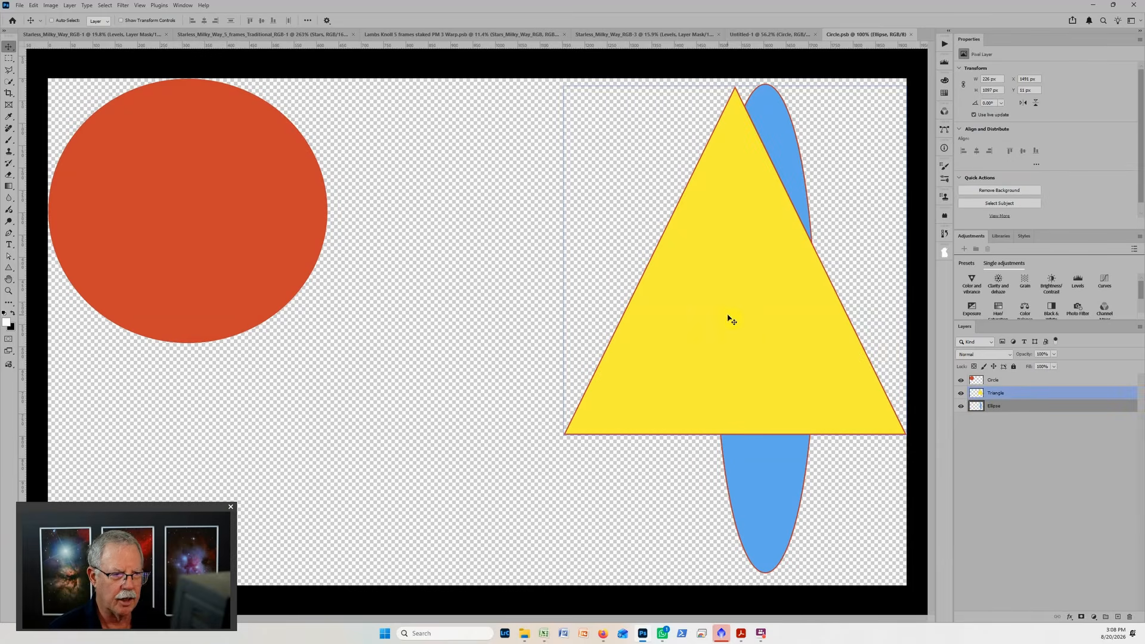
{"action": "left_click_drag", "start_coordinate": [773, 413], "coordinate": [452, 462]}
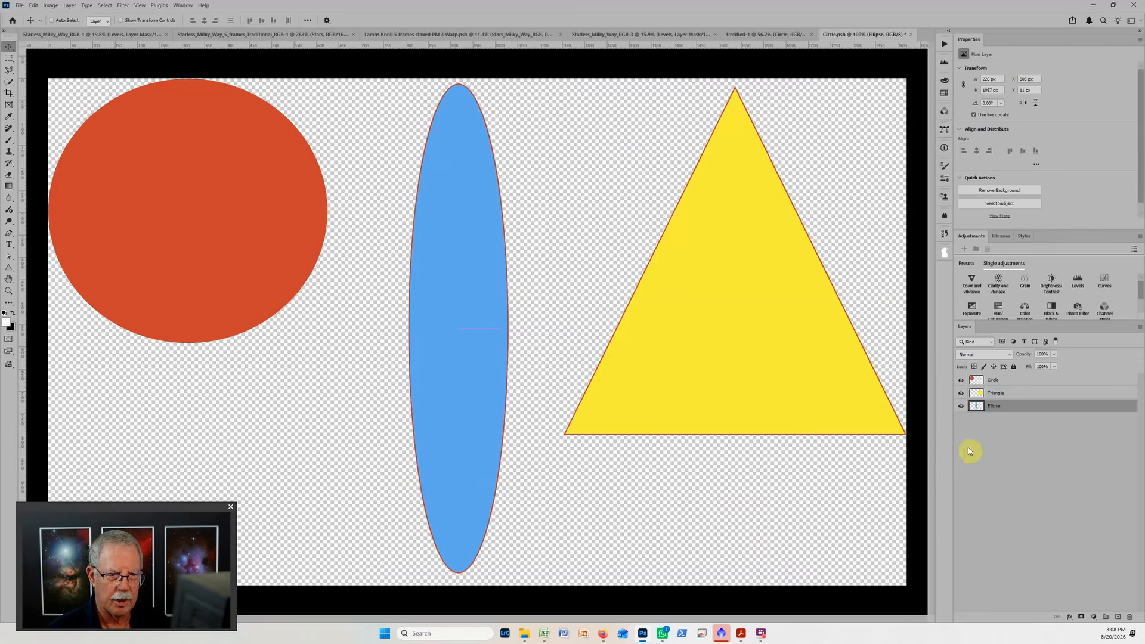
{"action": "left_click", "coordinate": [970, 380]}
{"action": "left_click_drag", "start_coordinate": [252, 211], "coordinate": [646, 318]}
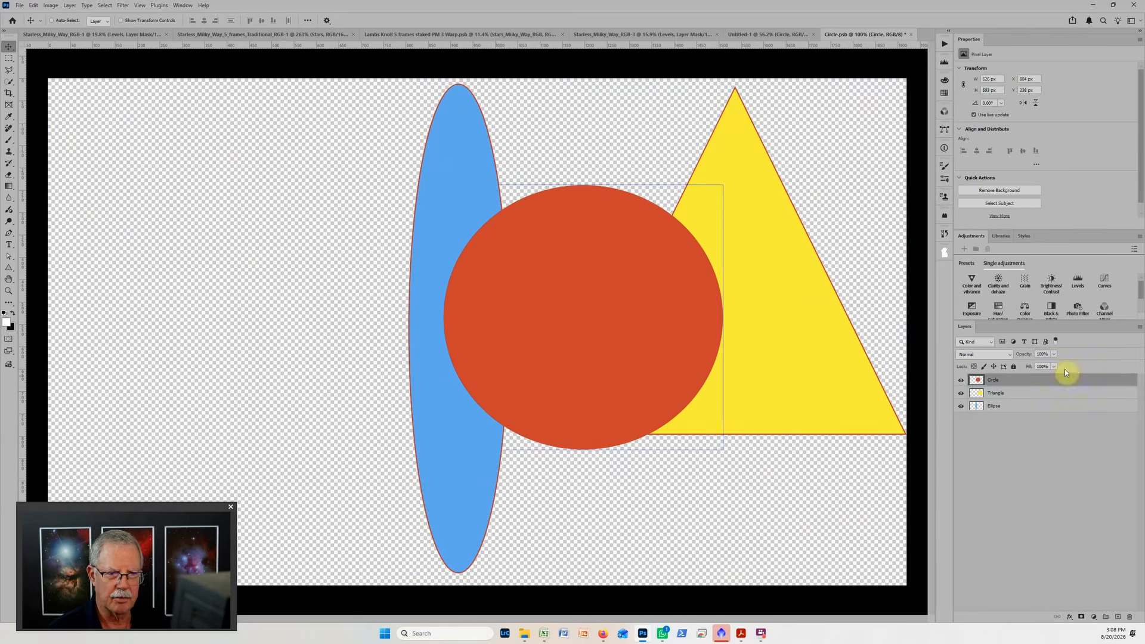
{"action": "left_click", "coordinate": [910, 34]}
{"action": "left_click", "coordinate": [536, 229]}
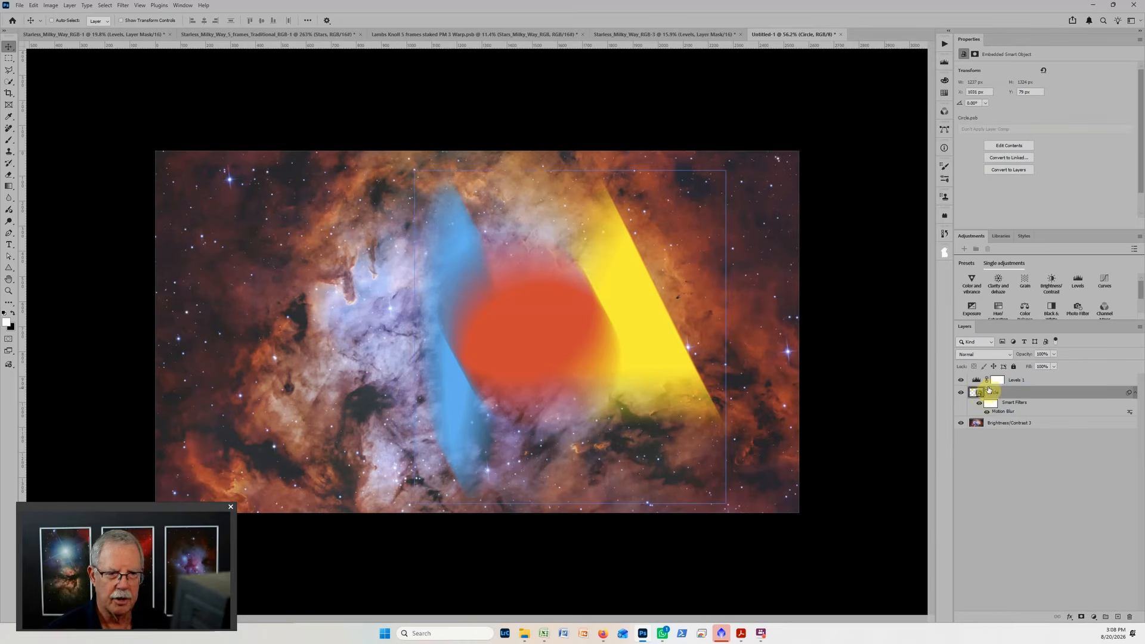
{"action": "left_click", "coordinate": [981, 393]}
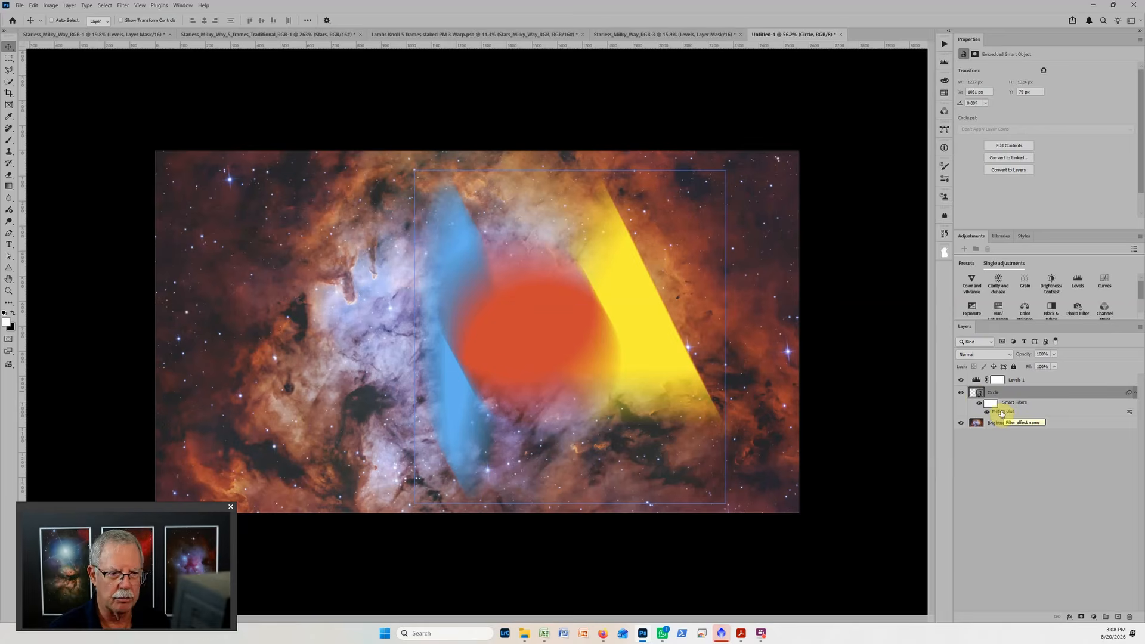
{"action": "double_click", "coordinate": [1001, 413]}
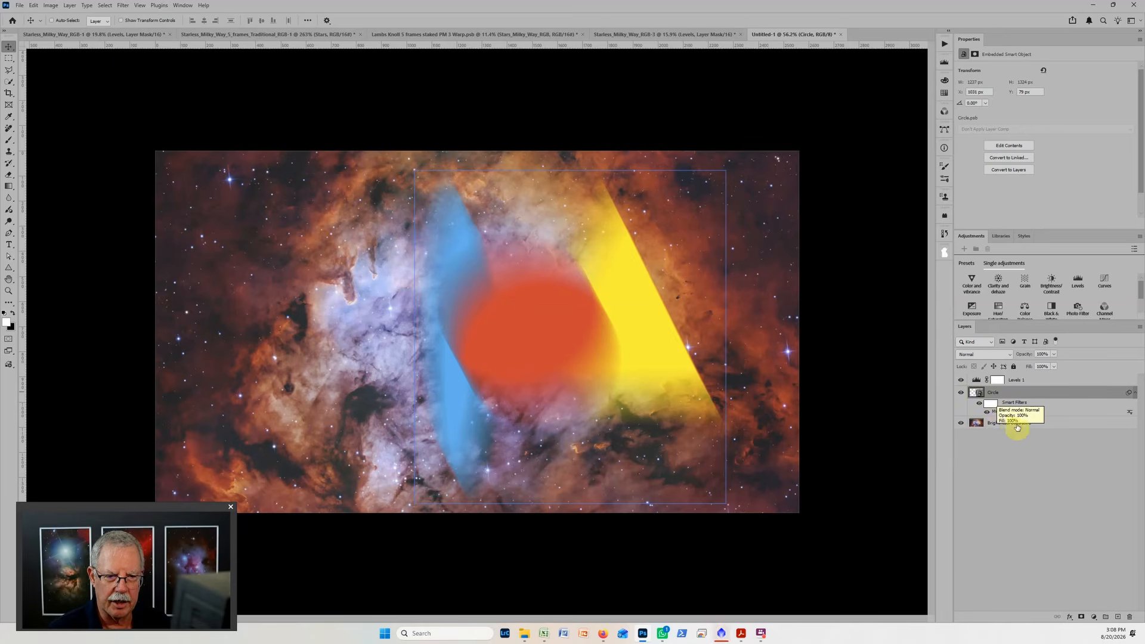
{"action": "left_click", "coordinate": [1012, 423]}
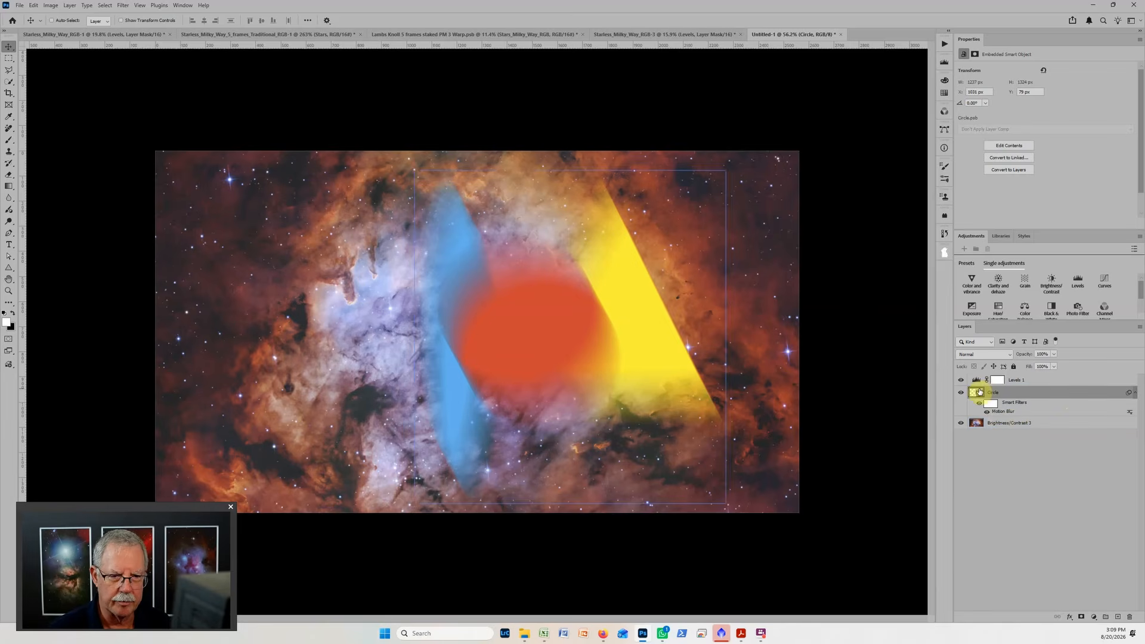
Reset the Levels 1 adjustment to its defaults and set its midtone value to 1.08.
{"action": "left_click", "coordinate": [997, 380]}
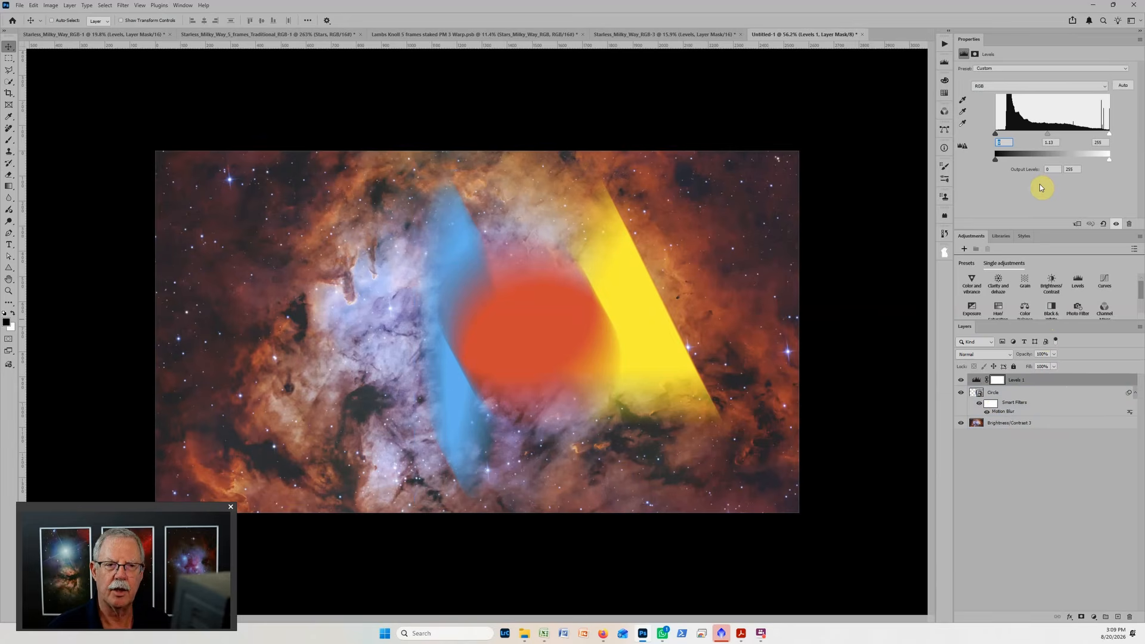
{"action": "left_click", "coordinate": [1102, 225]}
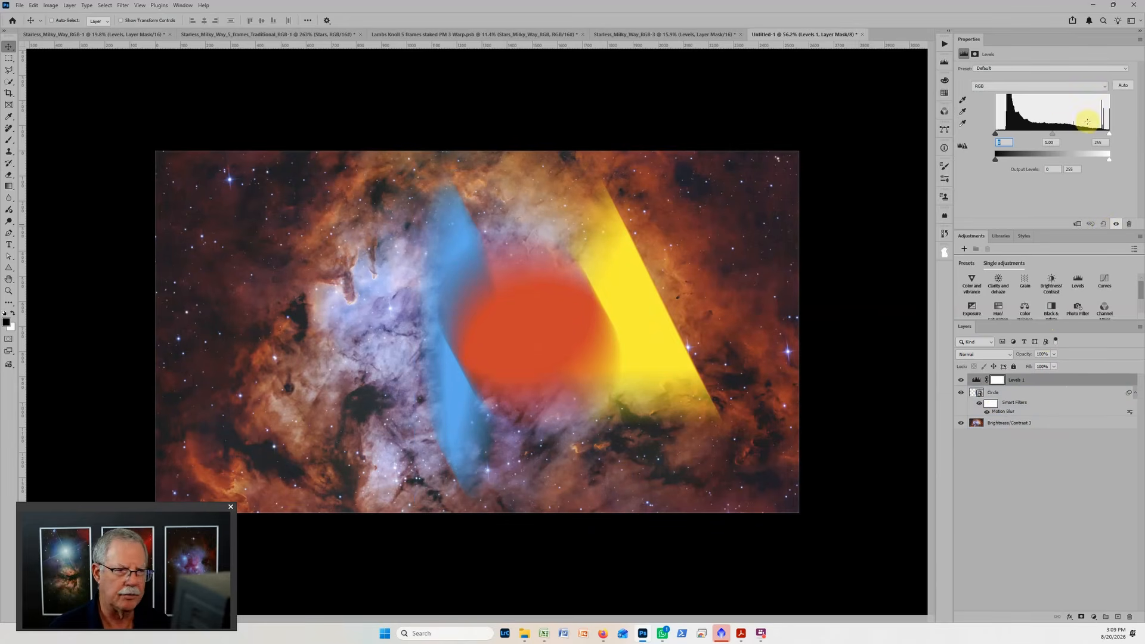
{"action": "mouse_move", "coordinate": [1055, 138]}
{"action": "left_mouse_down"}
{"action": "mouse_move", "coordinate": [1081, 141]}
{"action": "mouse_move", "coordinate": [1033, 142]}
{"action": "mouse_move", "coordinate": [1068, 138]}
{"action": "mouse_move", "coordinate": [1039, 138]}
{"action": "mouse_move", "coordinate": [1050, 138]}
{"action": "left_mouse_up"}
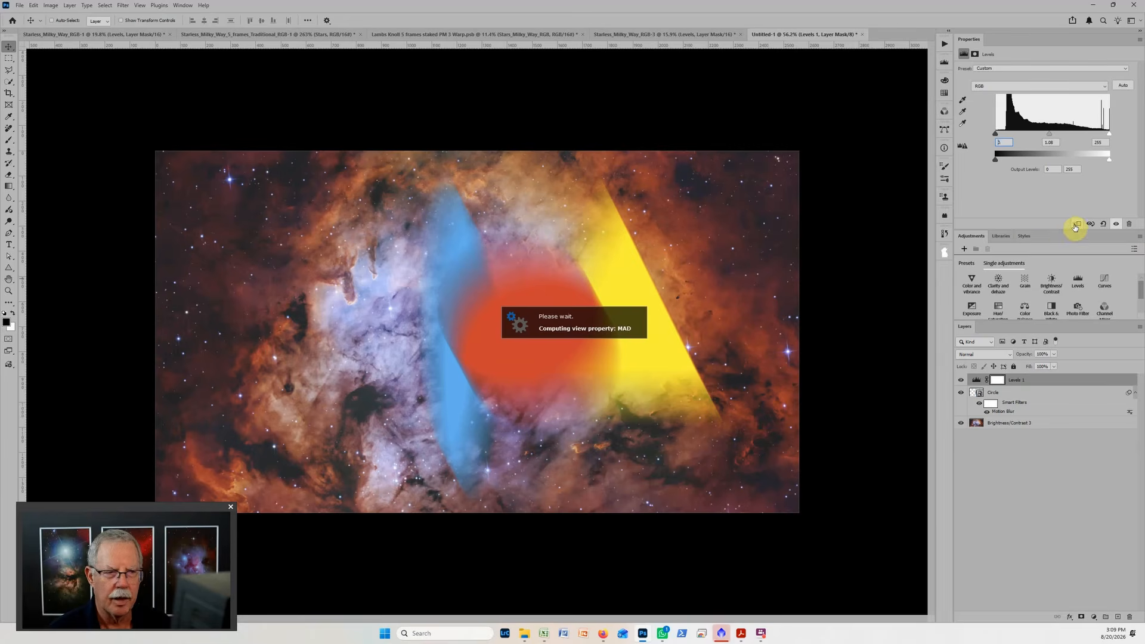
Clip the Levels 1 adjustment to the Circle smart object layer and slightly brighten its midtones.
{"action": "left_click", "coordinate": [975, 385], "text": "alt"}
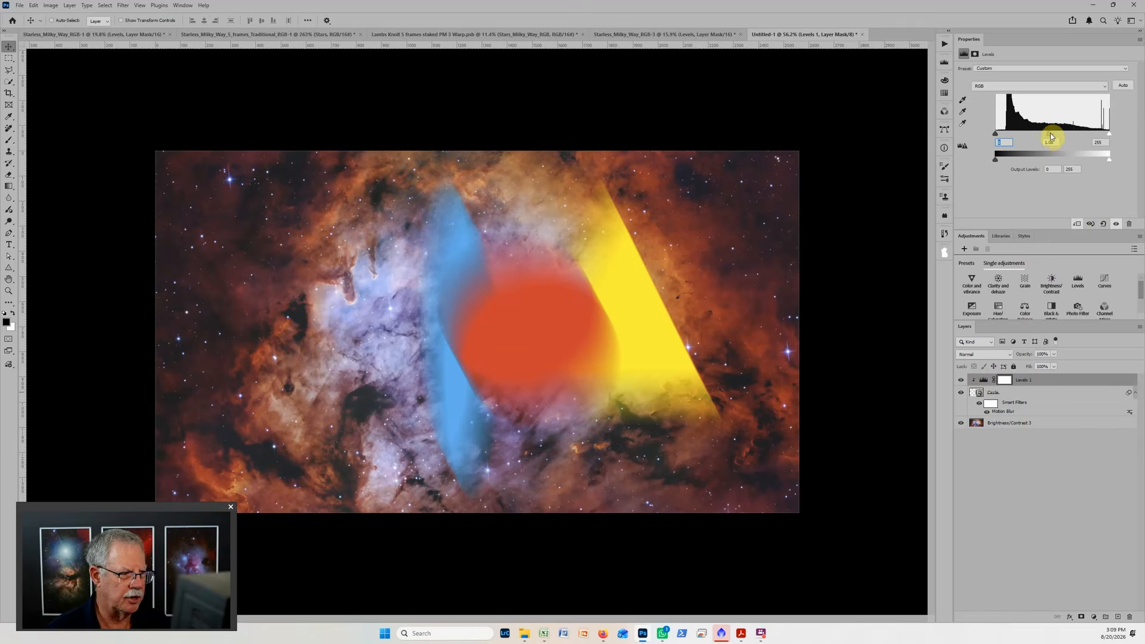
{"action": "mouse_move", "coordinate": [1050, 134]}
{"action": "left_mouse_down"}
{"action": "mouse_move", "coordinate": [1072, 131]}
{"action": "mouse_move", "coordinate": [1035, 133]}
{"action": "mouse_move", "coordinate": [1083, 136]}
{"action": "mouse_move", "coordinate": [1025, 137]}
{"action": "mouse_move", "coordinate": [1084, 132]}
{"action": "mouse_move", "coordinate": [1020, 139]}
{"action": "mouse_move", "coordinate": [1068, 134]}
{"action": "mouse_move", "coordinate": [1047, 140]}
{"action": "left_mouse_up"}
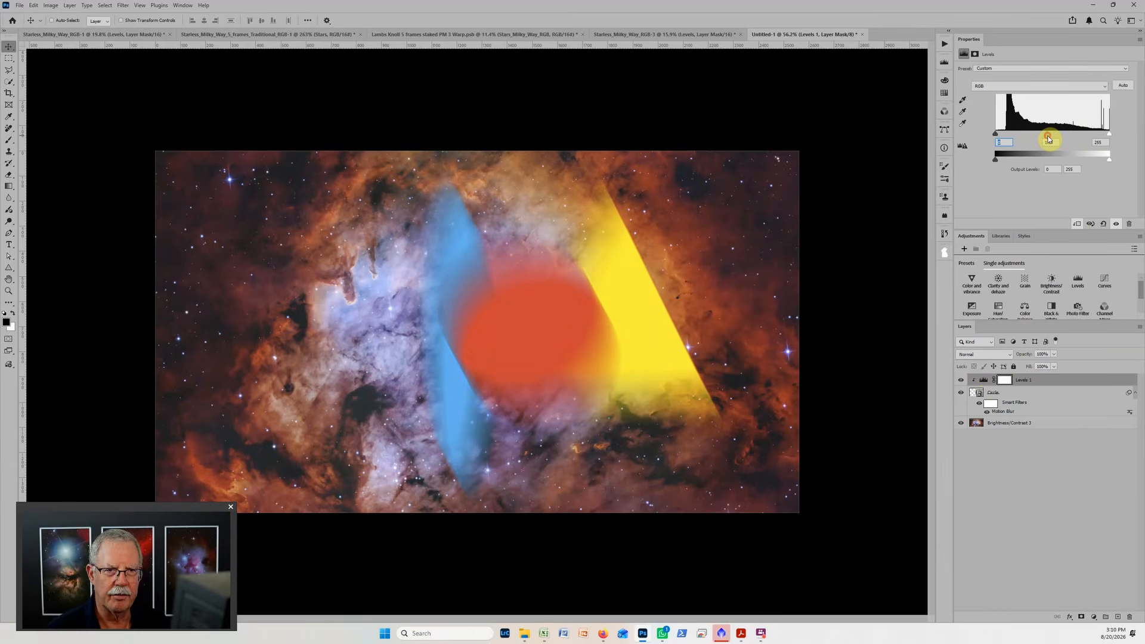